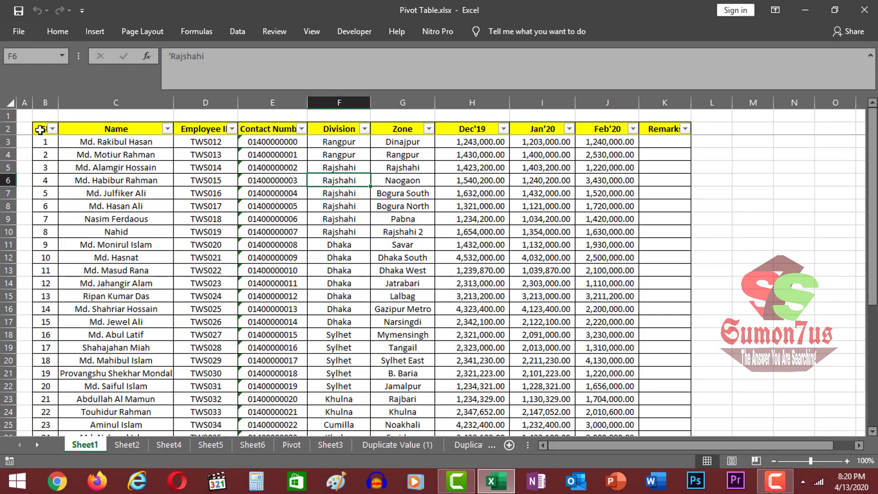
# Trial-select the table block from SL through Jan'20, clearing each selection afterwards.
pyautogui.moveTo(40, 128); pyautogui.dragTo(558, 359)
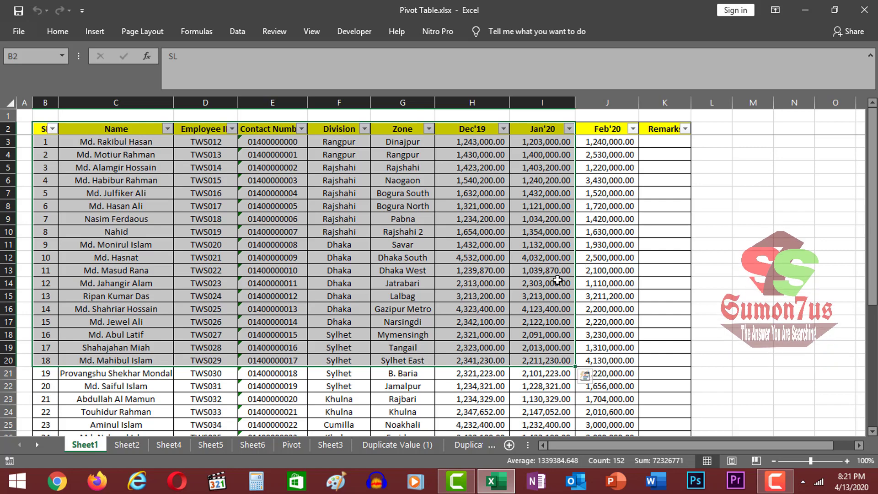
pyautogui.click(395, 254)
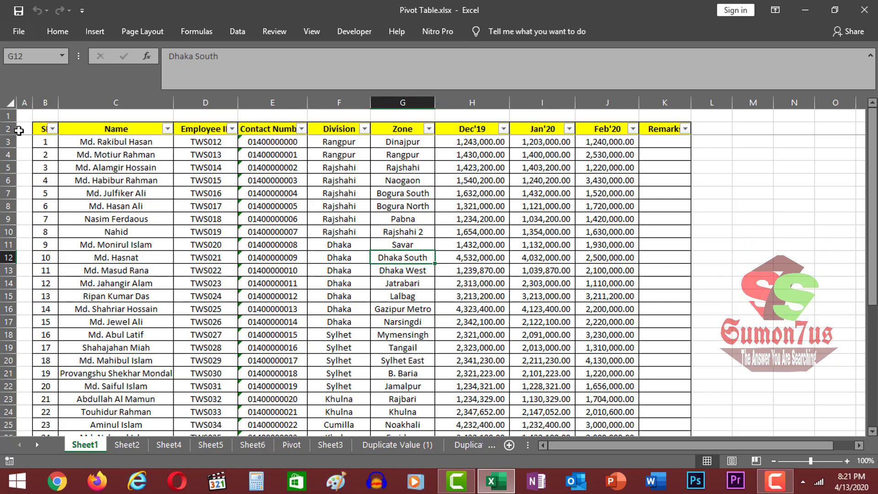
pyautogui.moveTo(39, 126); pyautogui.dragTo(544, 410)
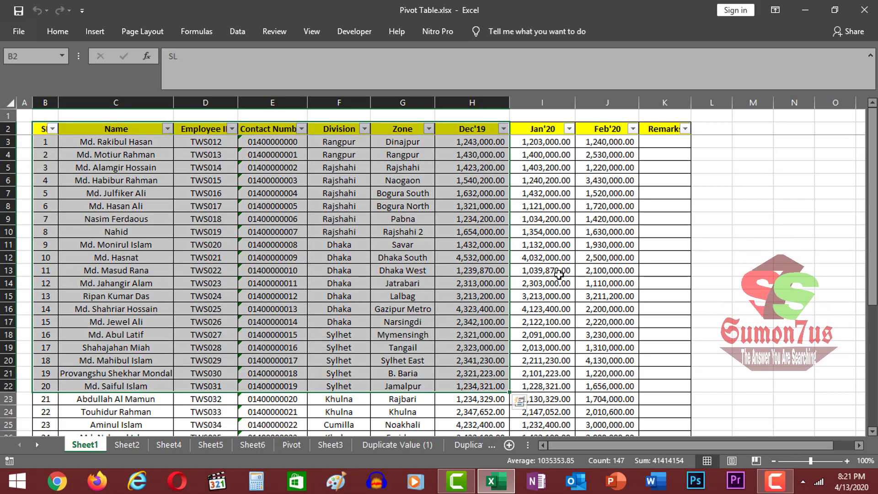
pyautogui.click(543, 270)
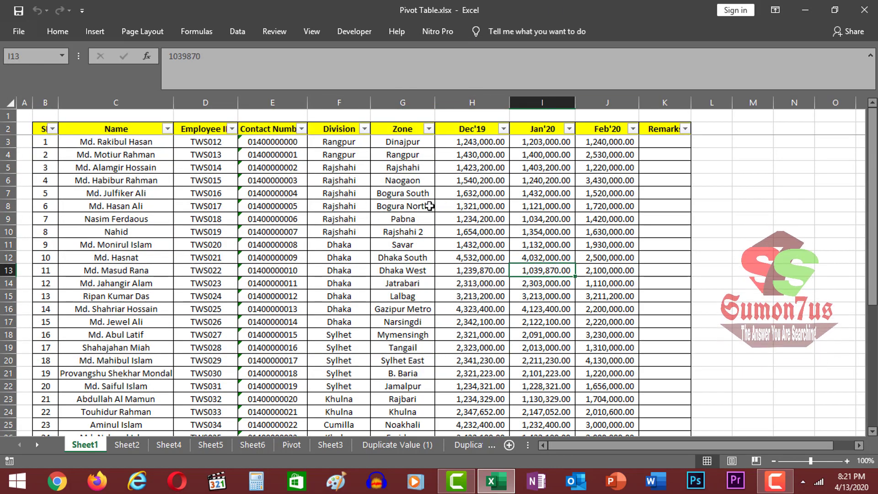
pyautogui.scroll(-1, 442, 201)
pyautogui.scroll(1, 511, 274)
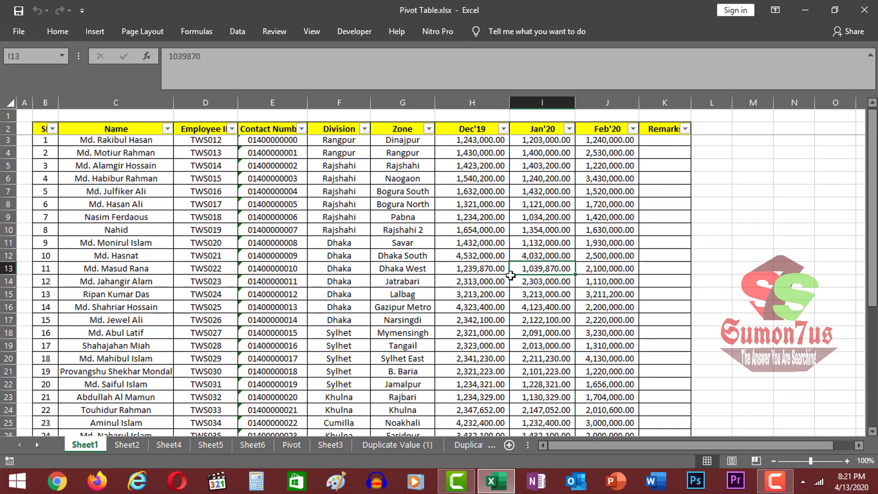
pyautogui.moveTo(541, 141); pyautogui.dragTo(542, 425)
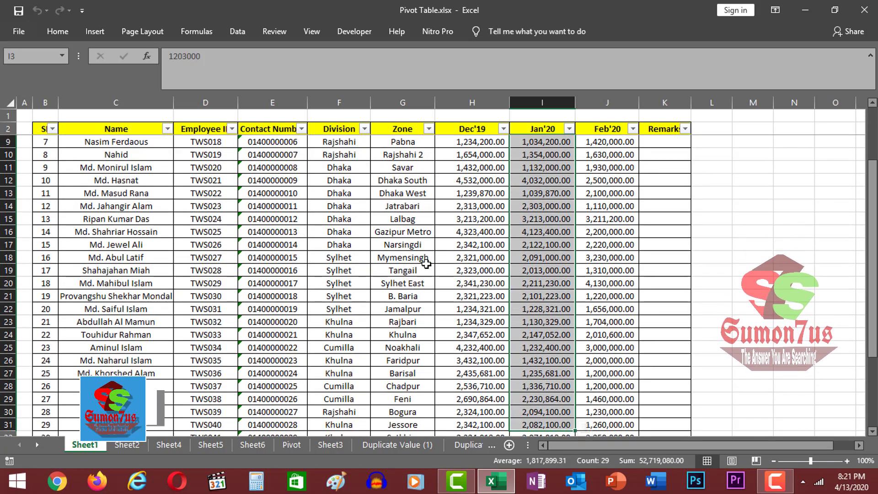
pyautogui.click(402, 258)
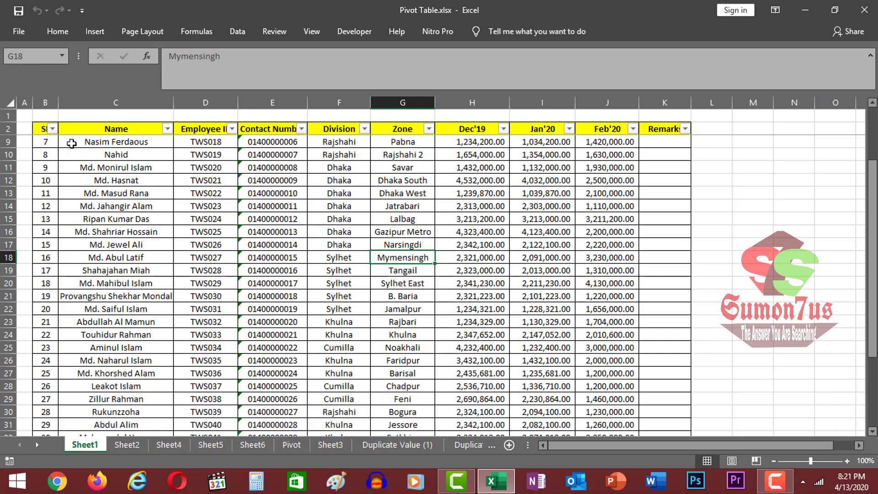
pyautogui.moveTo(38, 130)
pyautogui.mouseDown()
pyautogui.moveTo(548, 455)
pyautogui.moveTo(565, 332)
pyautogui.mouseUp()
pyautogui.click(350, 293)
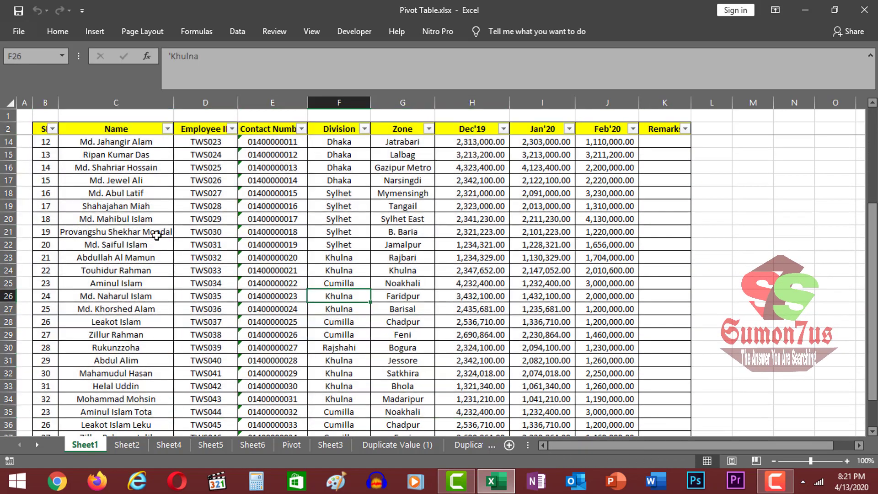
pyautogui.moveTo(43, 128); pyautogui.dragTo(540, 440)
pyautogui.click(711, 232)
pyautogui.scroll(5, 539, 362)
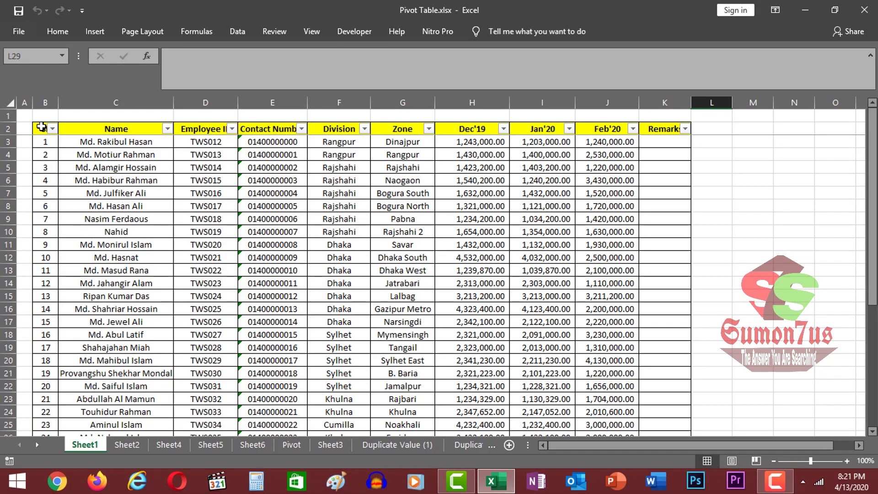
pyautogui.moveTo(42, 126); pyautogui.dragTo(543, 459)
pyautogui.scroll(4, 654, 185)
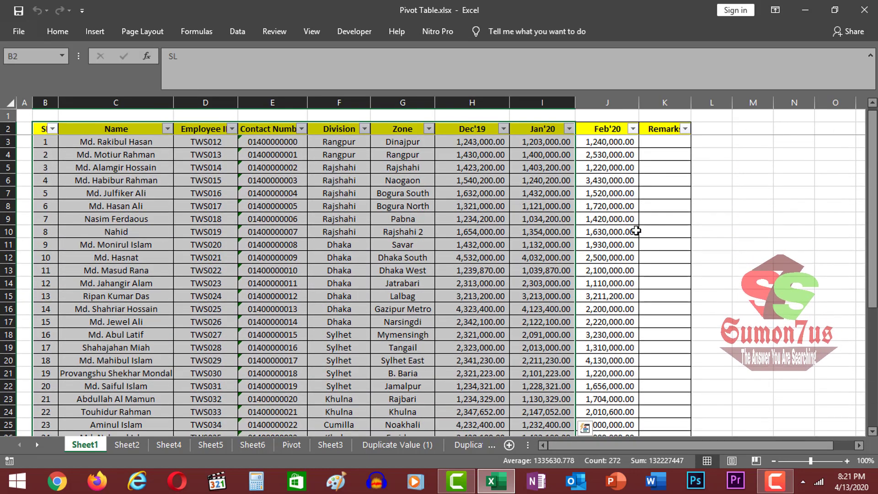
pyautogui.click(349, 198)
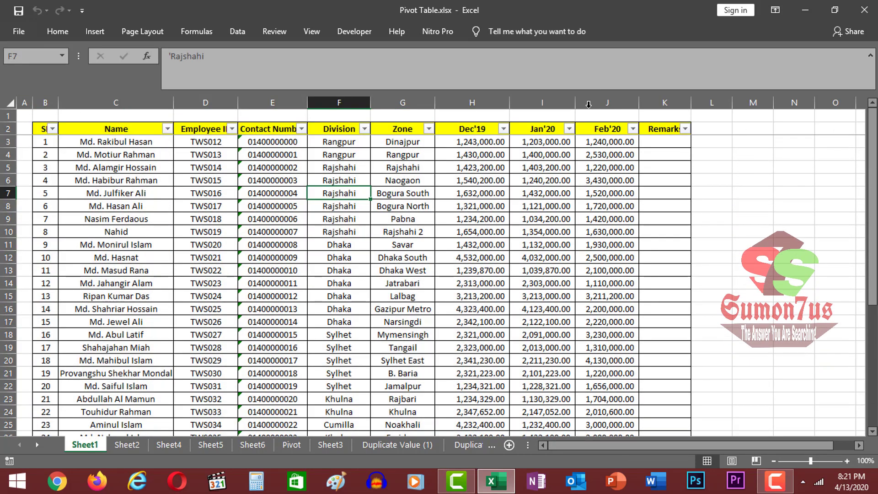
# Trial-select the Feb'20 values in column J and the columns to its left.
pyautogui.click(607, 96)
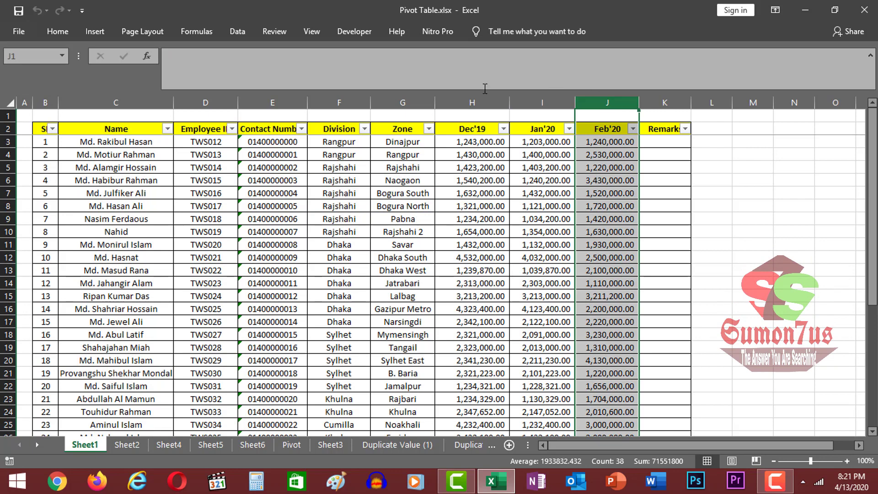
pyautogui.moveTo(72, 201); pyautogui.dragTo(593, 200)
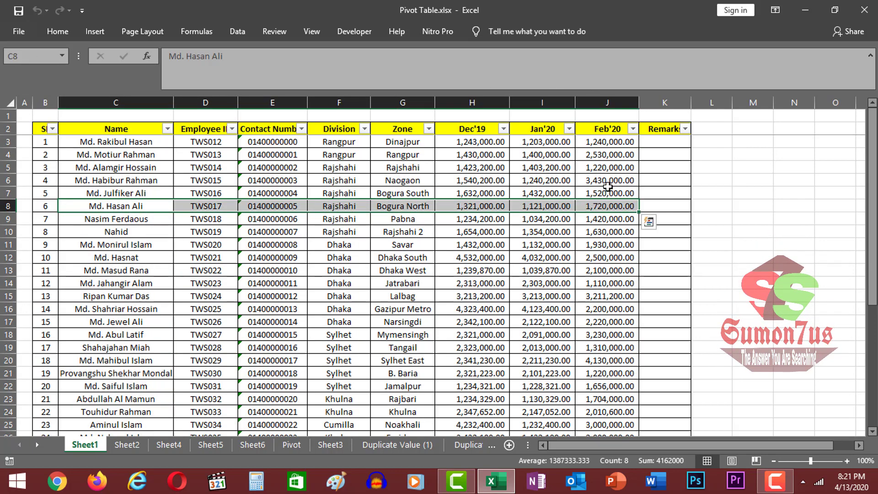
pyautogui.click(610, 97)
pyautogui.moveTo(608, 141); pyautogui.dragTo(617, 361)
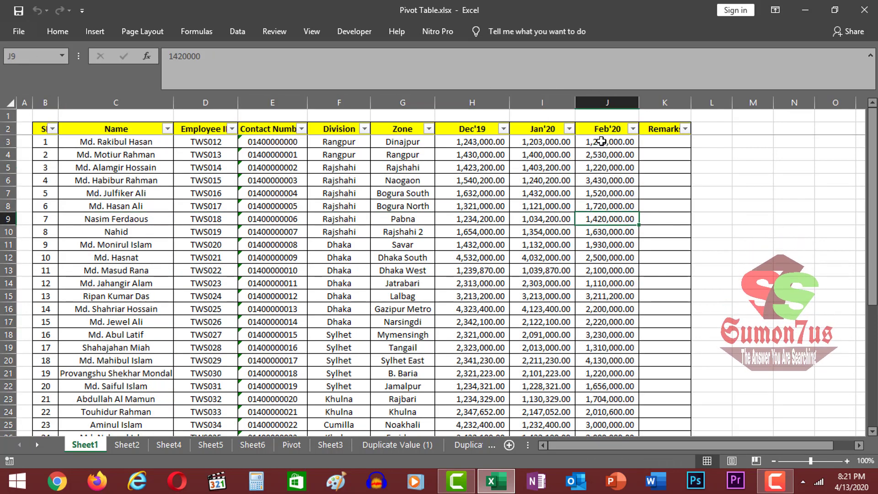
pyautogui.click(608, 309)
pyautogui.hotkey('ctrl', 'shift', 'Down')
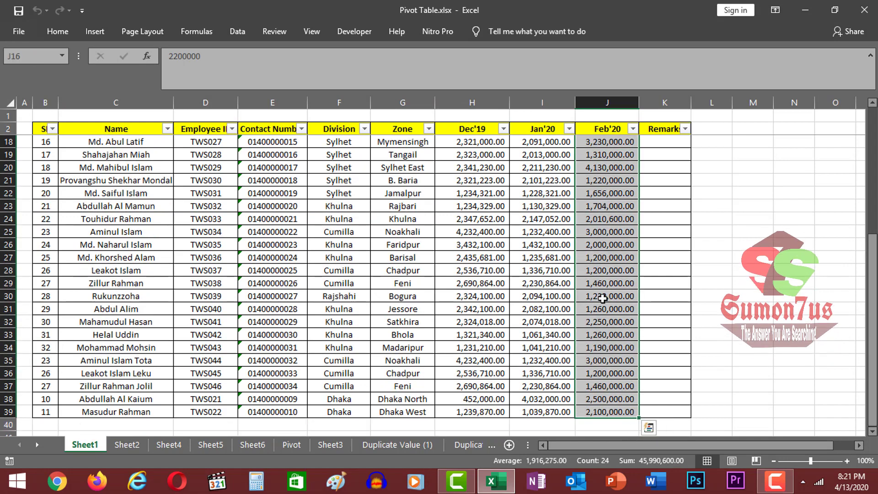
pyautogui.scroll(5, 600, 298)
pyautogui.click(598, 201)
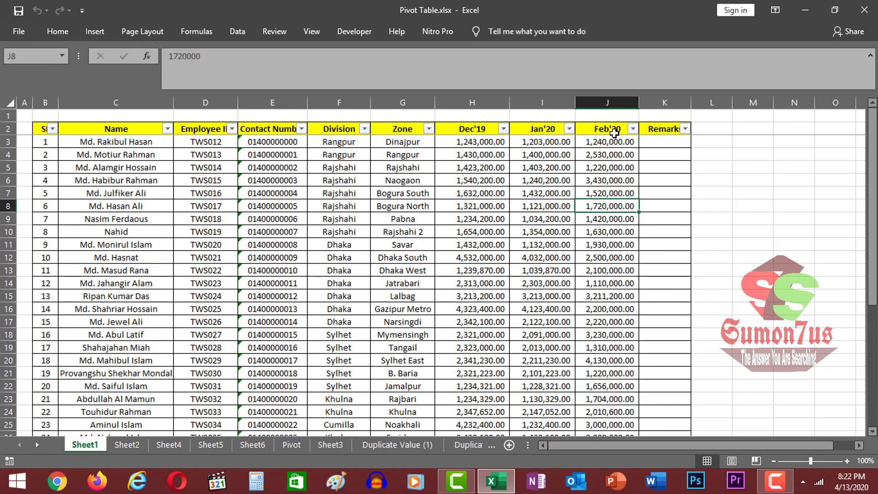
pyautogui.moveTo(613, 141); pyautogui.dragTo(608, 360)
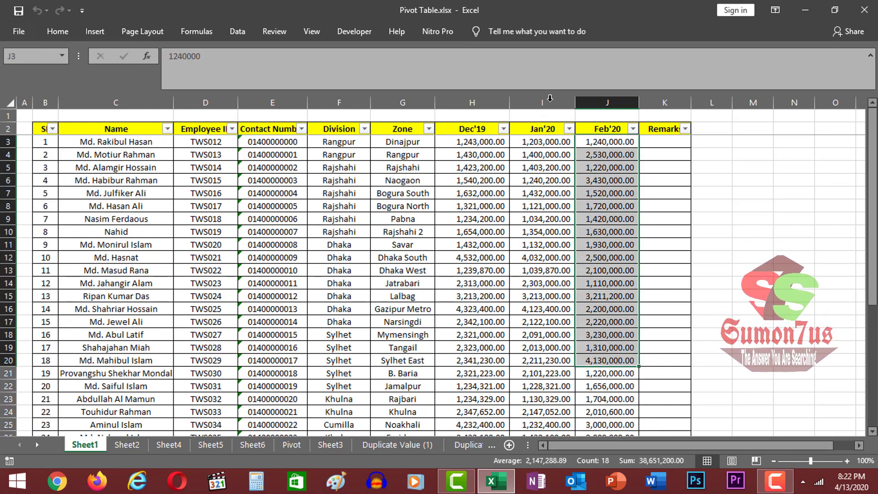
pyautogui.moveTo(543, 96)
pyautogui.mouseDown()
pyautogui.moveTo(393, 117)
pyautogui.moveTo(299, 117)
pyautogui.mouseUp()
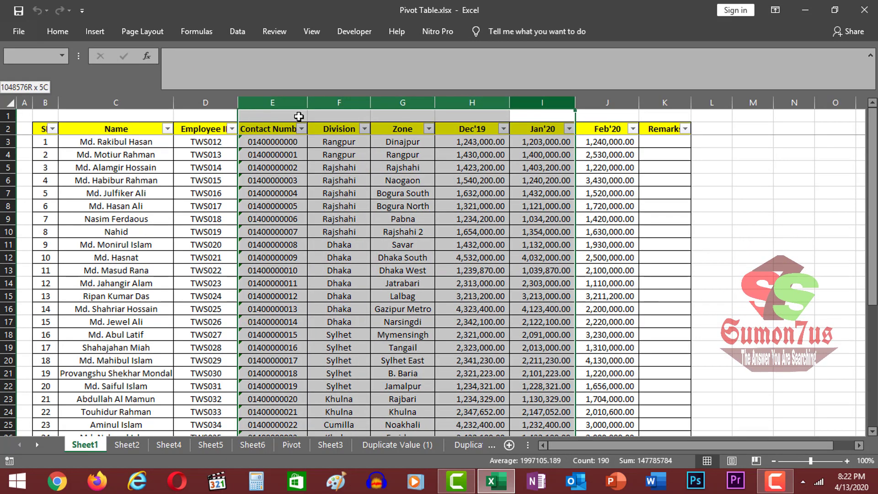
pyautogui.click(116, 155)
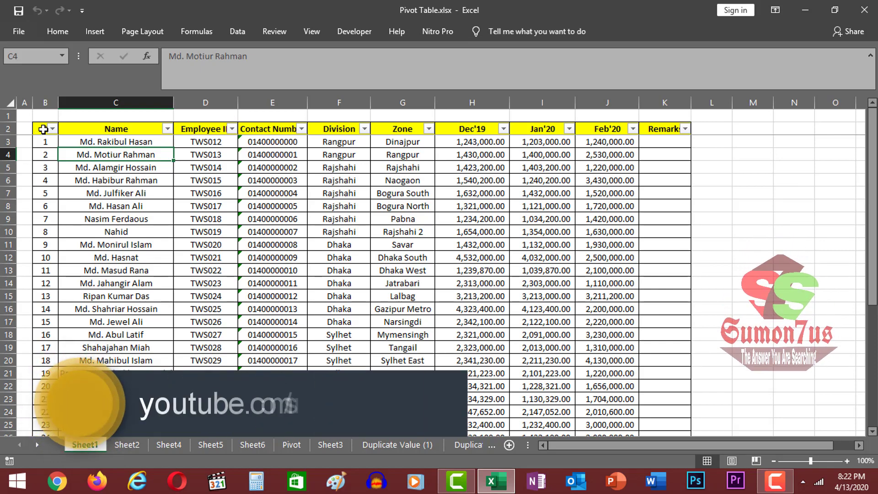
# Preview the SL–Jan'20 and Feb'20 ranges, then select the entire sheet.
pyautogui.moveTo(43, 128)
pyautogui.mouseDown()
pyautogui.moveTo(404, 187)
pyautogui.moveTo(542, 361)
pyautogui.mouseUp()
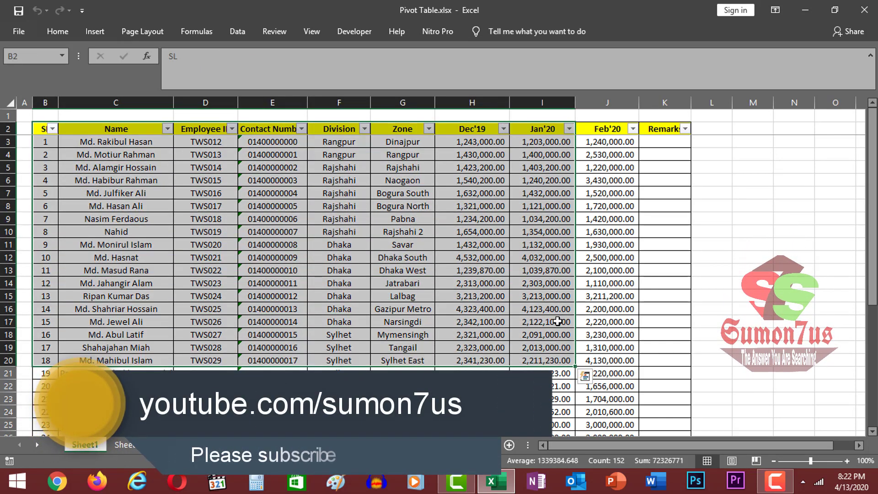
pyautogui.click(539, 270)
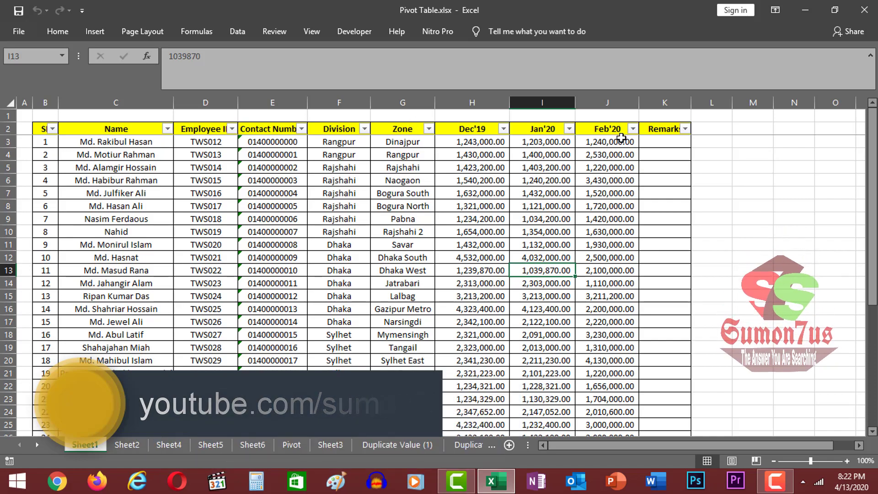
pyautogui.moveTo(622, 142); pyautogui.dragTo(623, 413)
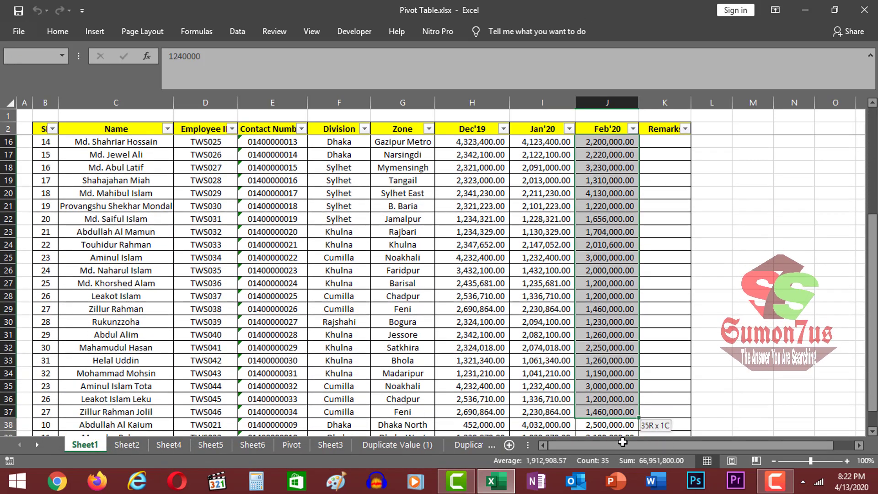
pyautogui.scroll(5, 584, 280)
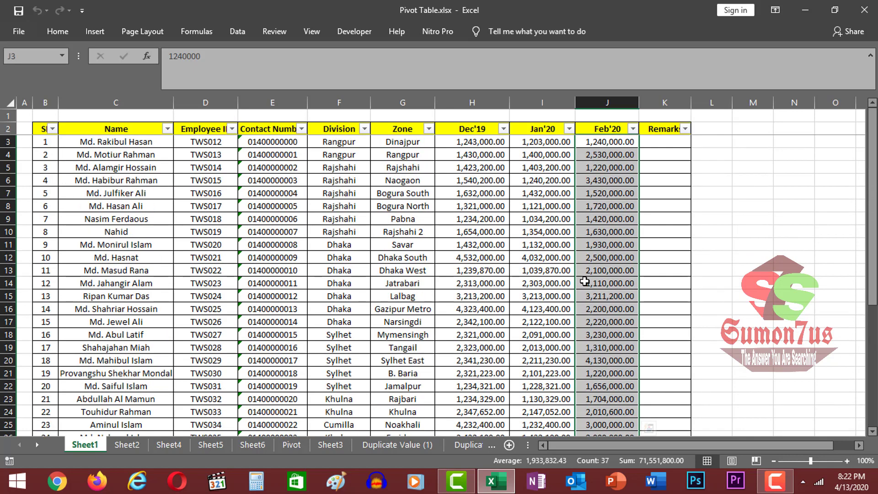
pyautogui.click(607, 170)
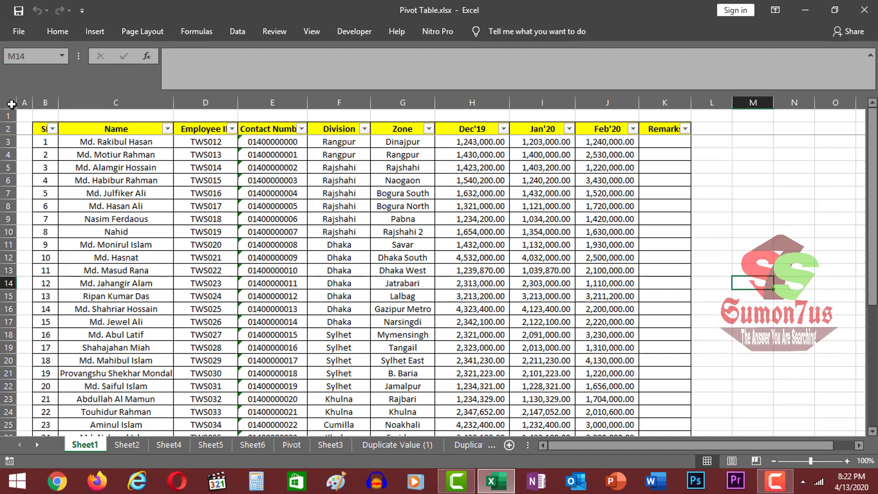
pyautogui.click(13, 102)
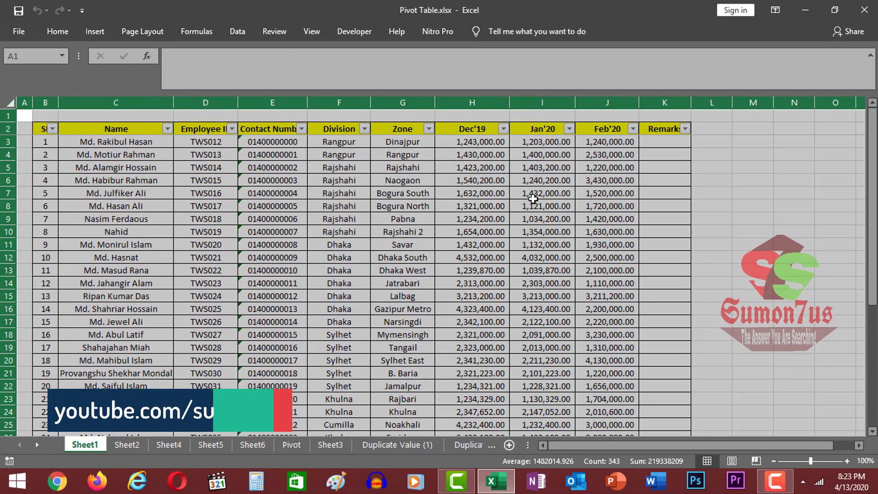
# Leave Locked ticked for the selection in Format Cells > Protection and confirm.
pyautogui.rightClick(727, 173)
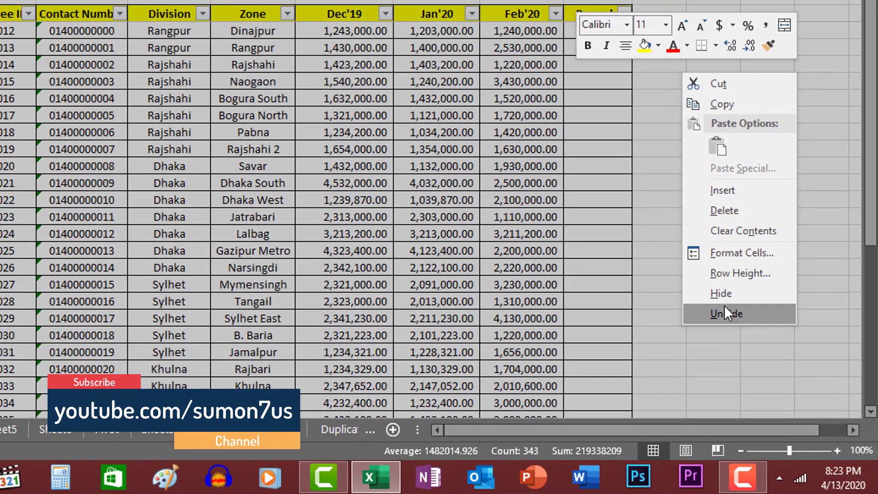
pyautogui.click(742, 253)
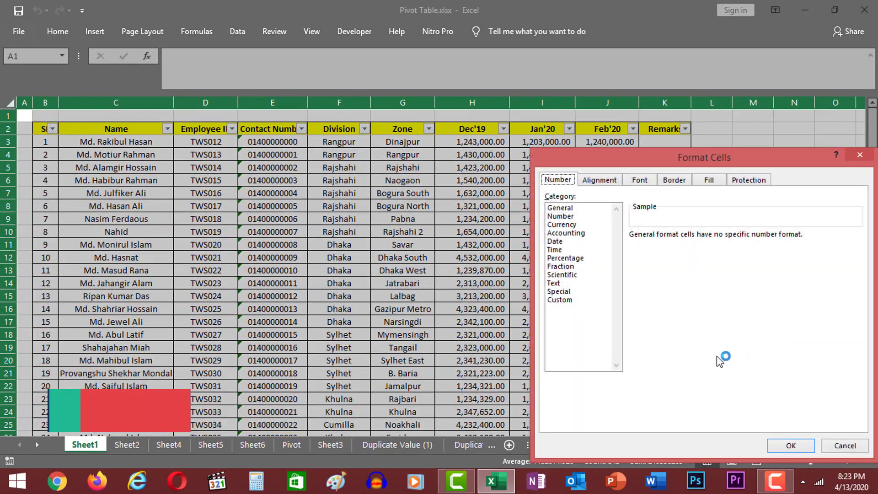
pyautogui.moveTo(768, 162); pyautogui.dragTo(599, 145)
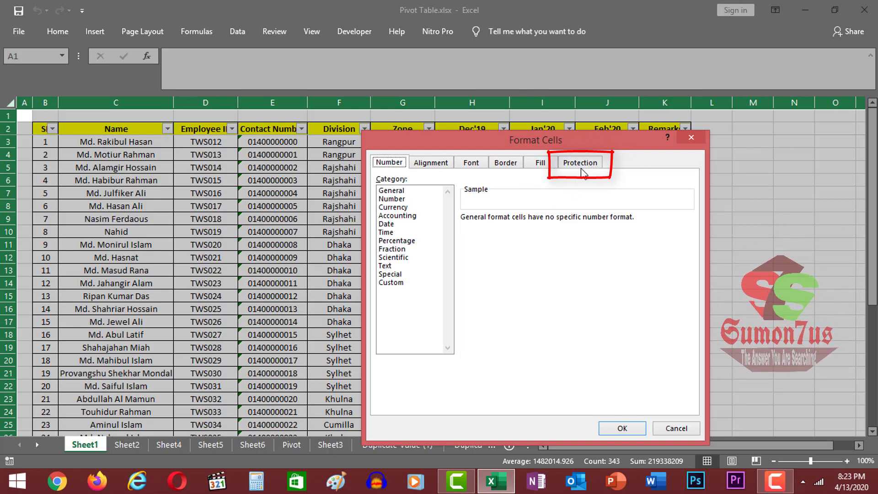
pyautogui.click(583, 166)
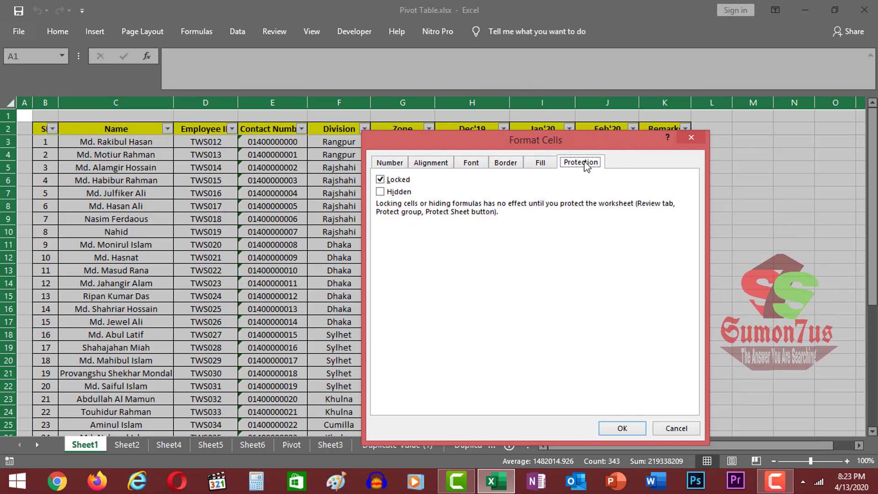
pyautogui.click(380, 178)
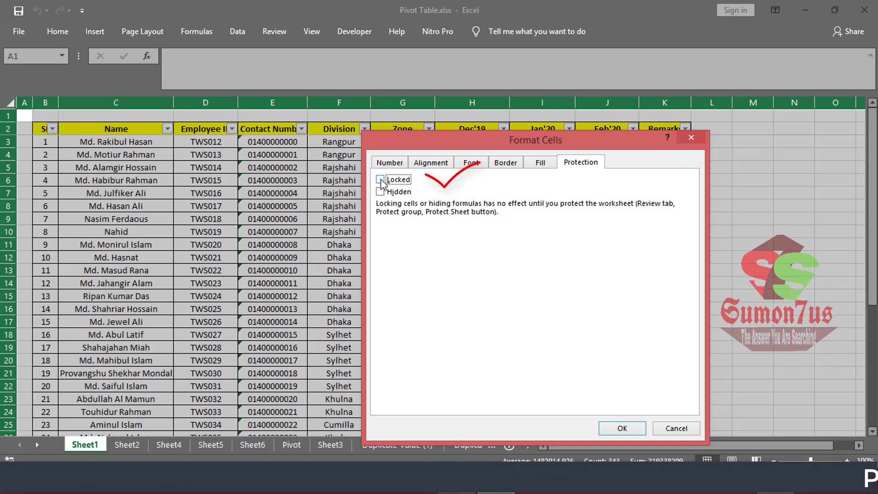
pyautogui.click(380, 179)
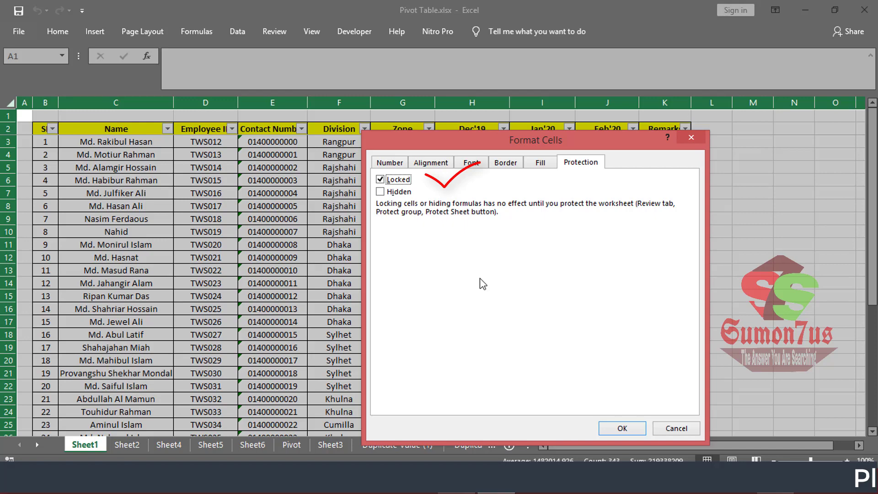
pyautogui.click(627, 427)
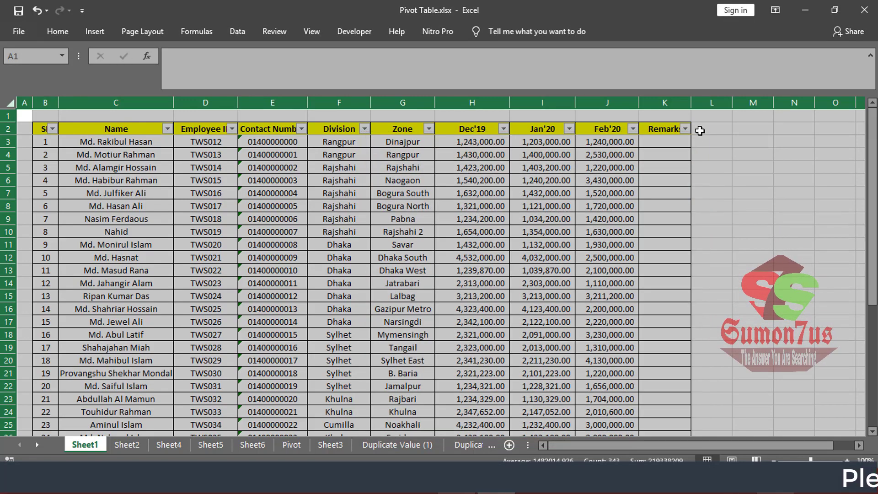
# Open the Protect Sheet dialog for Sheet1 from the Review tab.
pyautogui.scroll(-4, 549, 305)
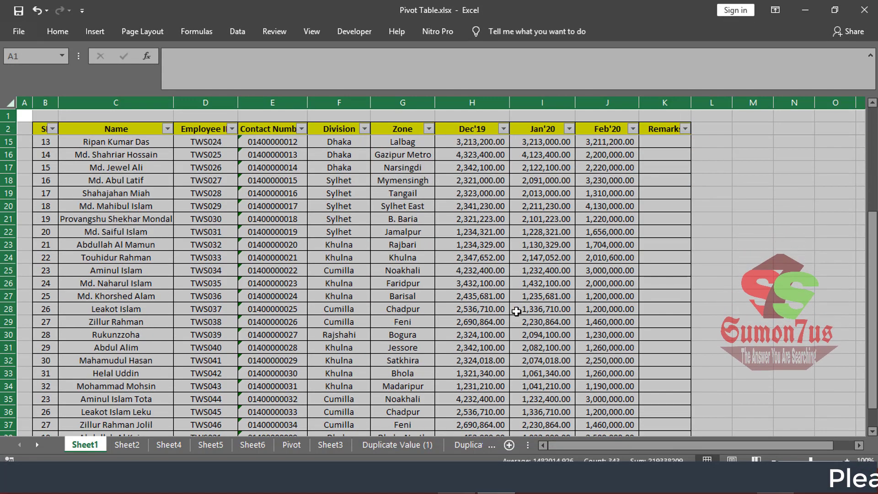
pyautogui.scroll(4, 495, 309)
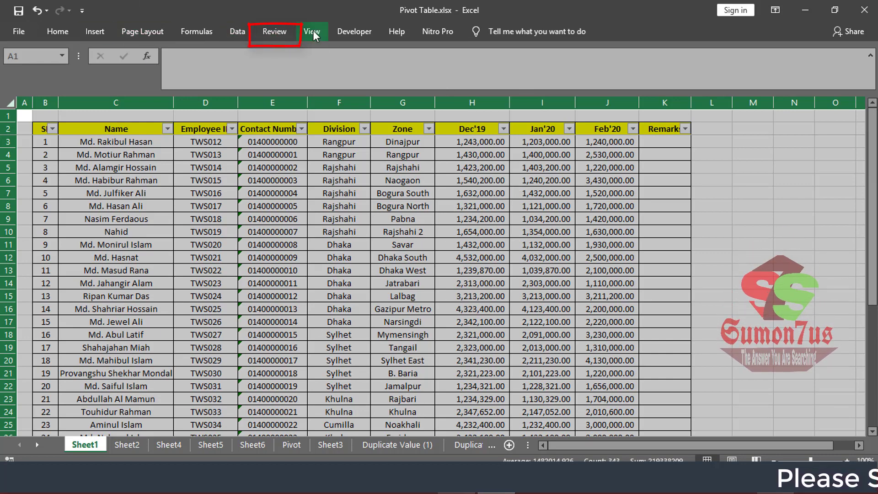
pyautogui.click(283, 34)
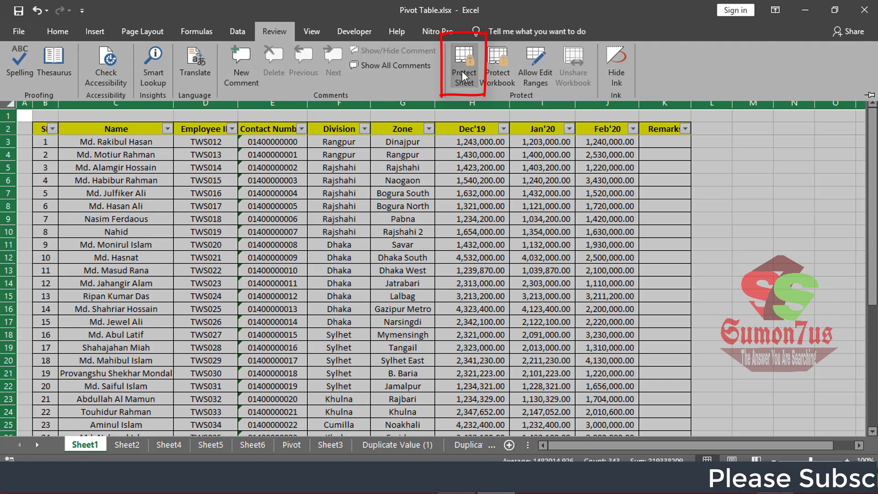
pyautogui.click(461, 71)
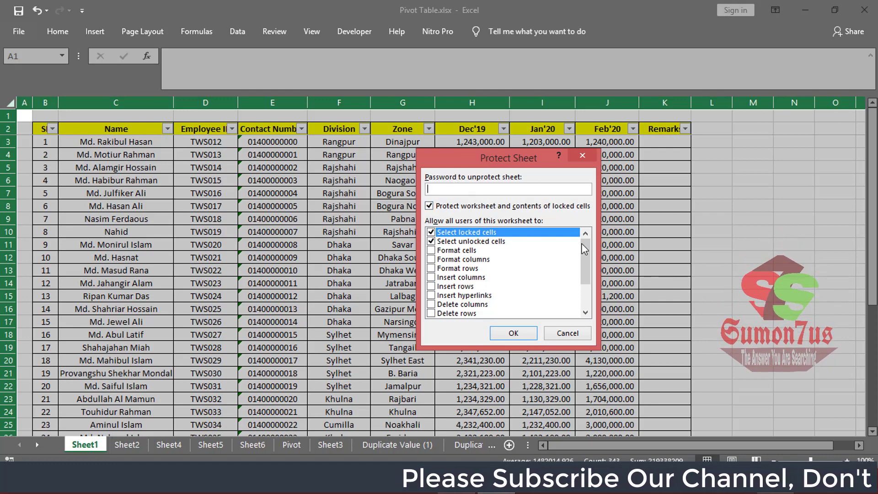
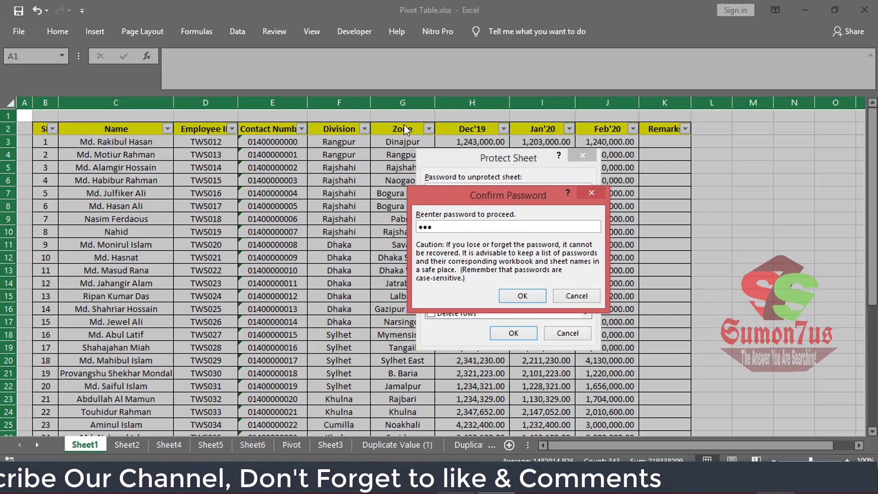
# Enter the sheet password, re-enter it to confirm, and protect Sheet1.
pyautogui.click(522, 296)
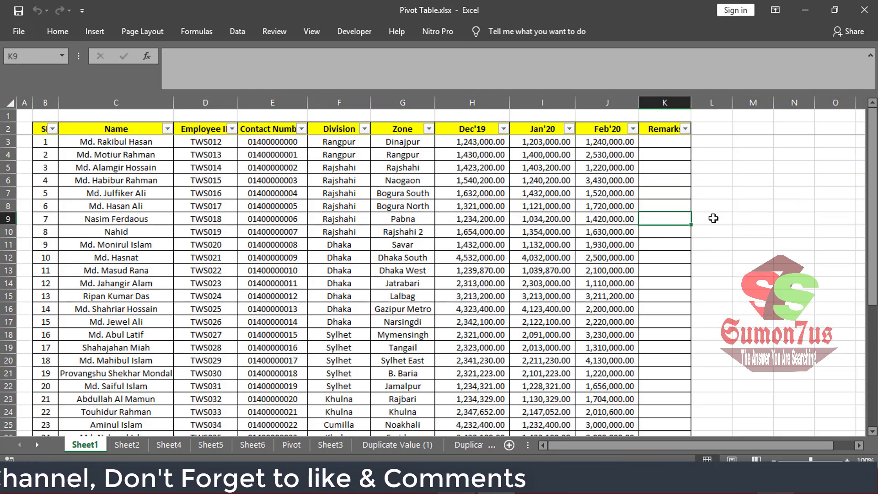
pyautogui.doubleClick(713, 218)
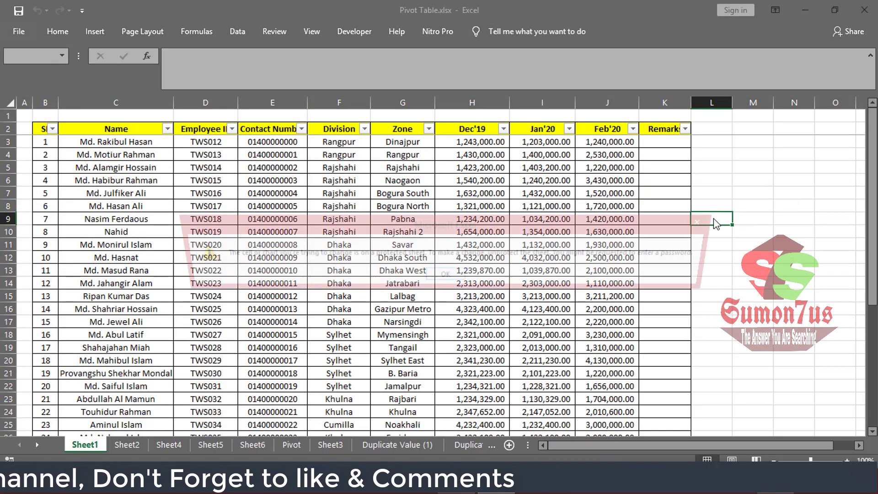
pyautogui.click(449, 270)
pyautogui.doubleClick(511, 218)
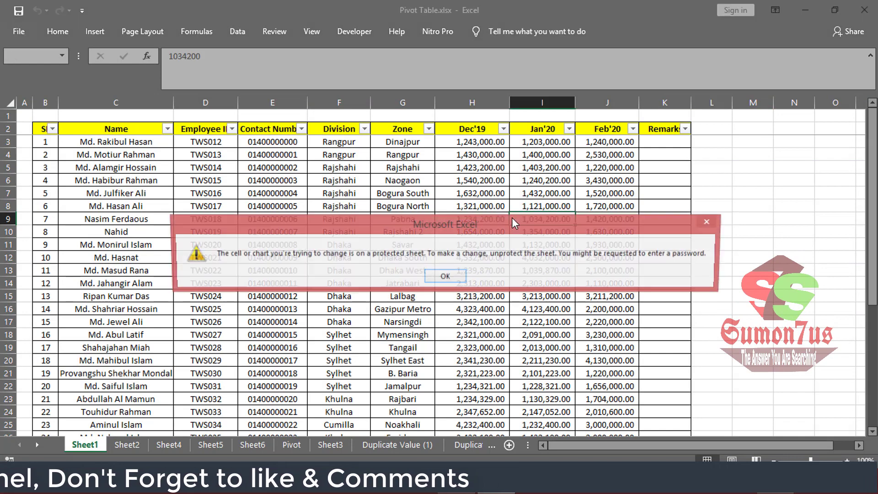
pyautogui.click(448, 274)
pyautogui.click(158, 201)
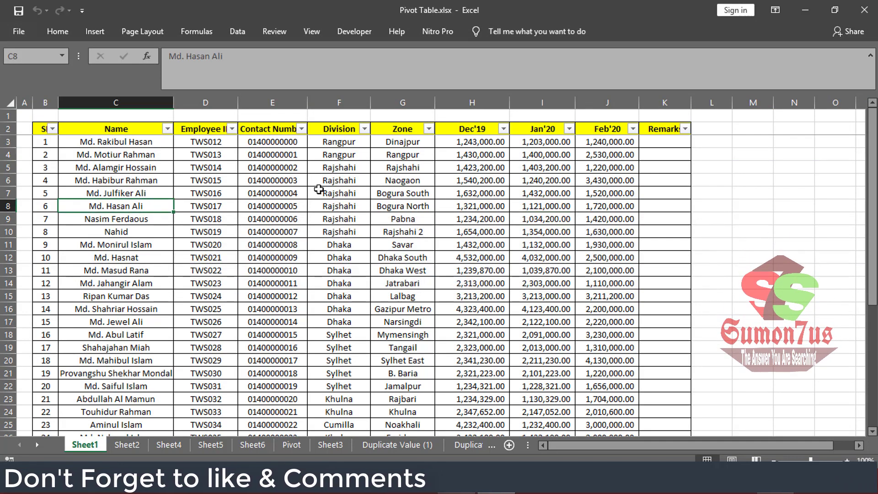
pyautogui.doubleClick(359, 195)
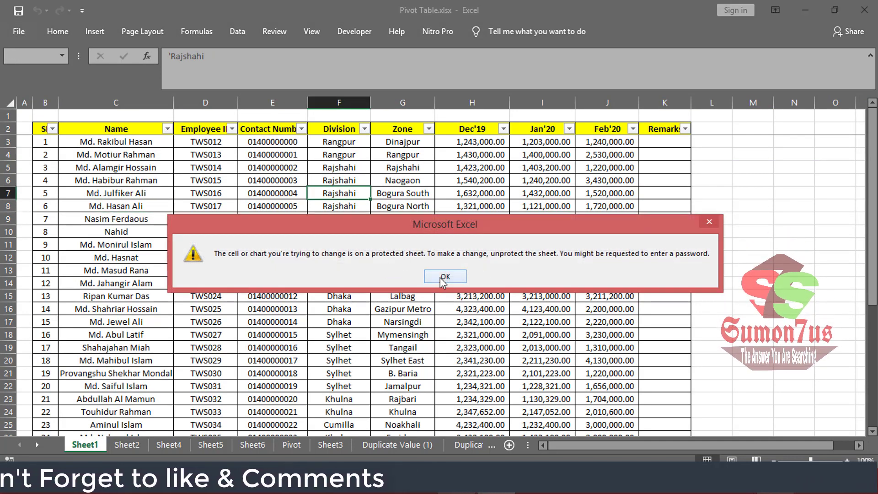
pyautogui.click(445, 276)
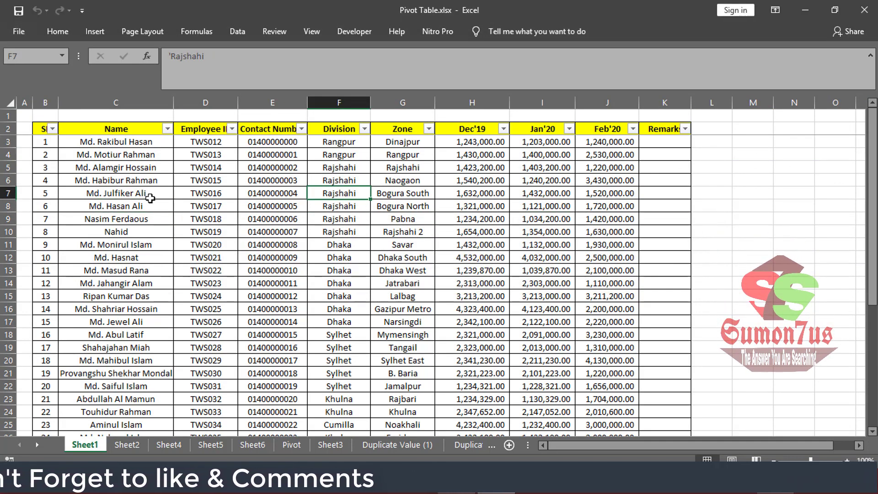
pyautogui.click(729, 194)
pyautogui.doubleClick(754, 192)
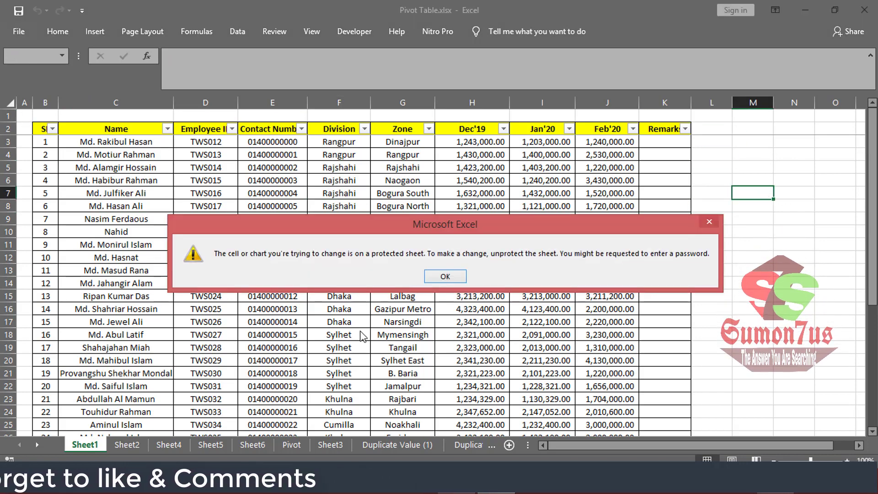
pyautogui.click(445, 276)
pyautogui.click(607, 257)
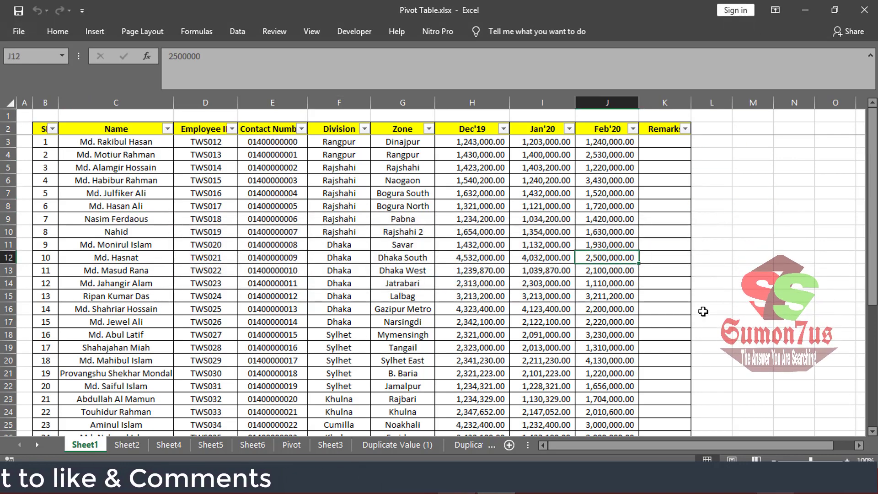
pyautogui.scroll(-5, 568, 371)
pyautogui.scroll(5, 569, 371)
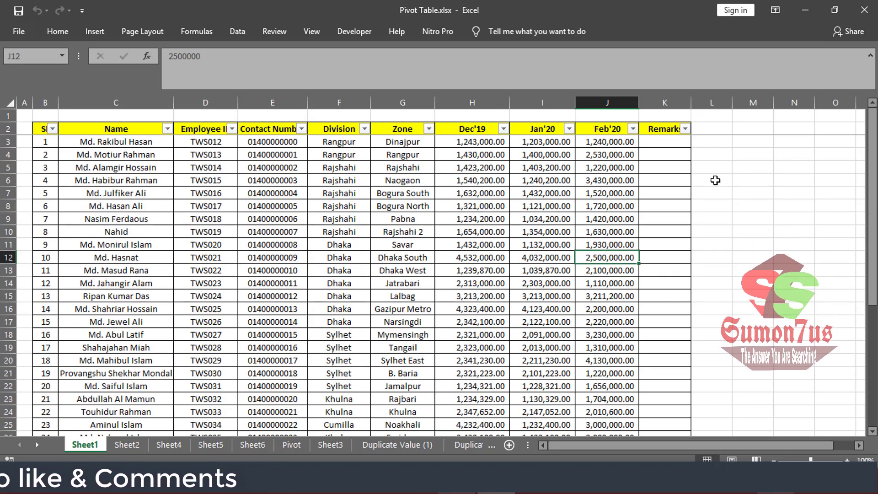
pyautogui.click(695, 210)
pyautogui.doubleClick(707, 203)
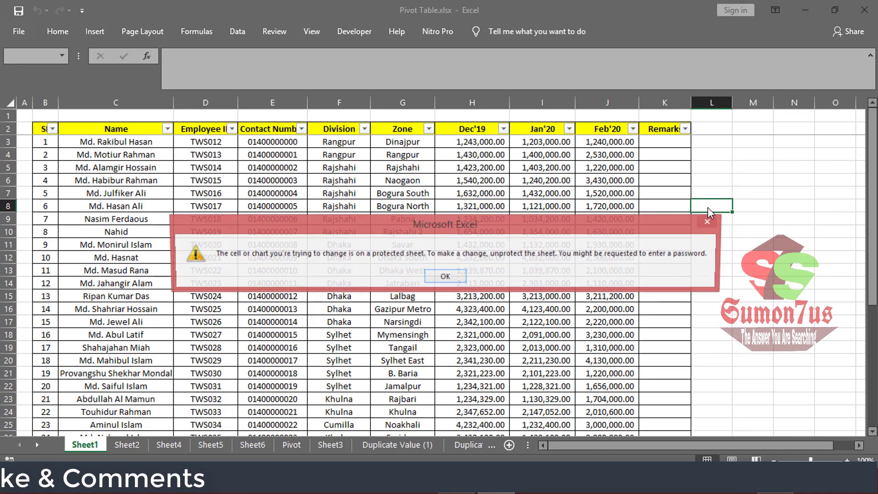
pyautogui.click(448, 276)
pyautogui.click(756, 218)
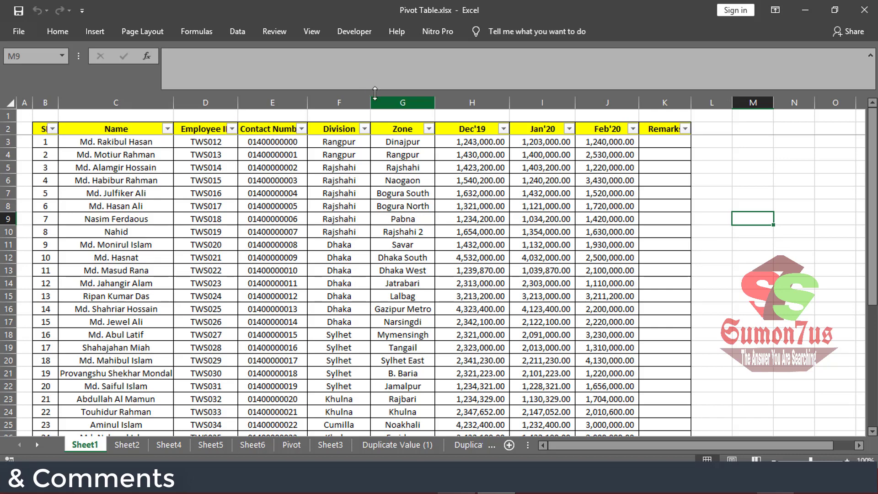
# Unprotect Sheet1 with its password, then select cell L9 to test editing.
pyautogui.click(272, 30)
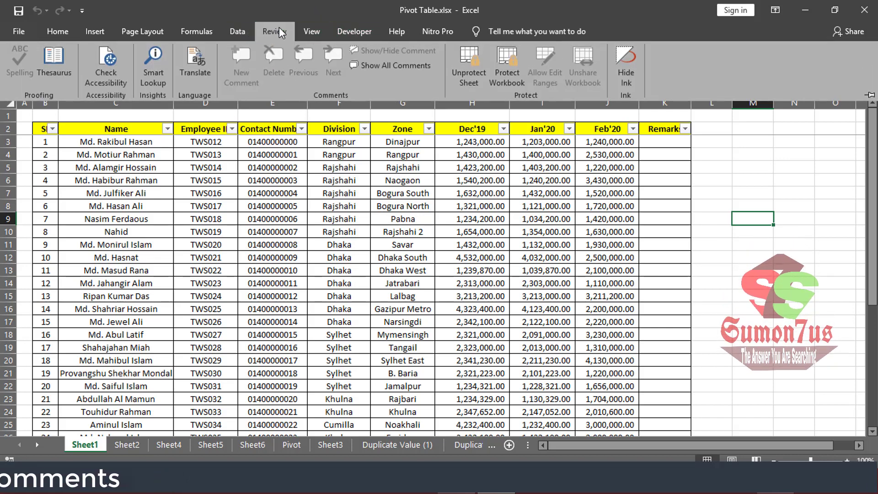
pyautogui.click(468, 60)
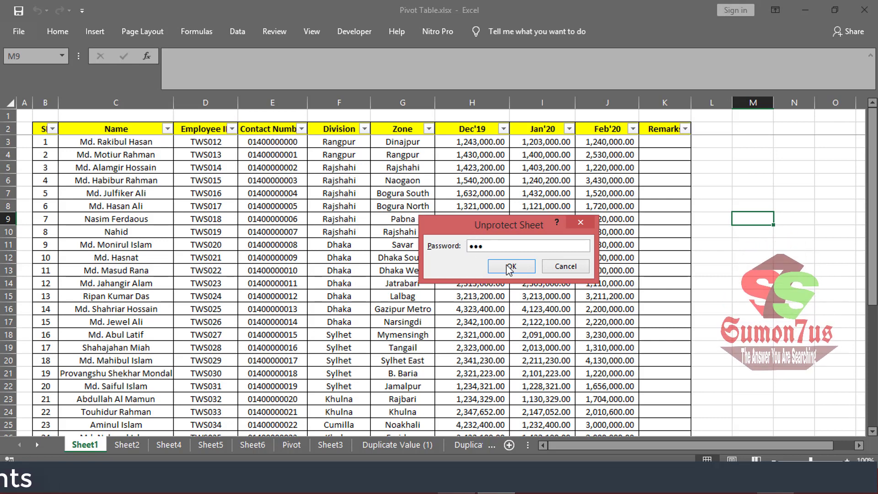
pyautogui.click(521, 272)
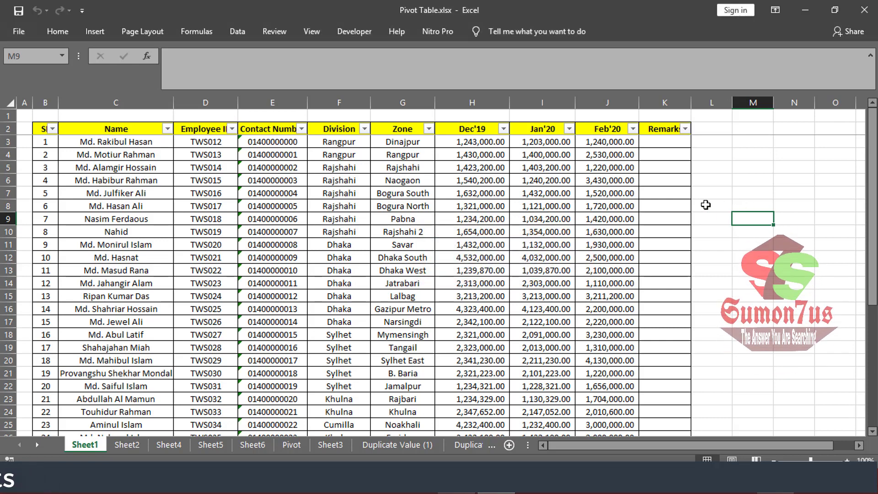
pyautogui.click(665, 206)
pyautogui.click(692, 217)
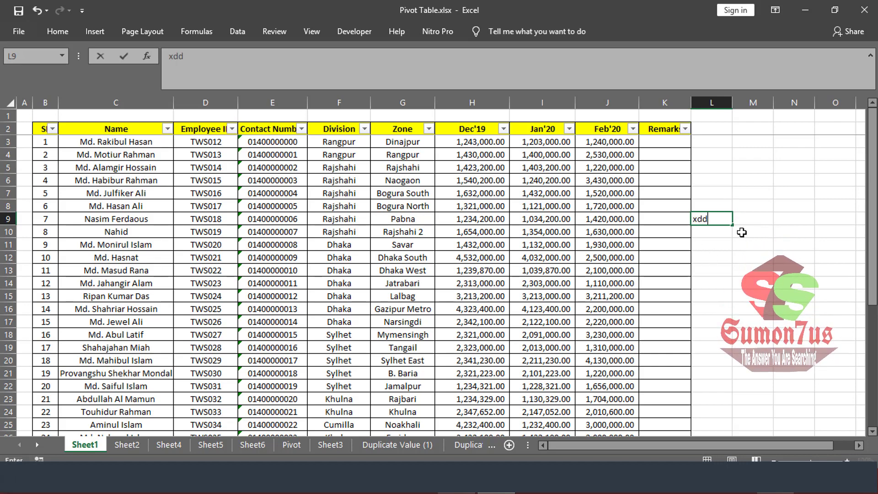
pyautogui.click(716, 257)
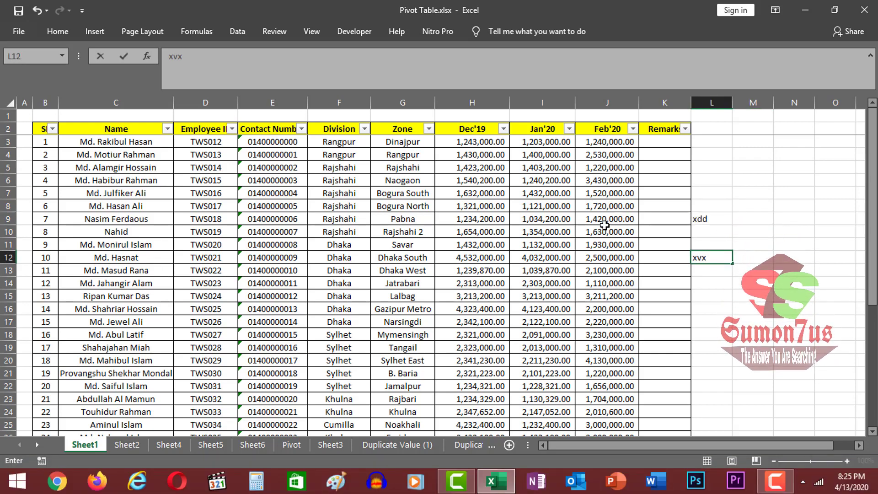
pyautogui.click(605, 228)
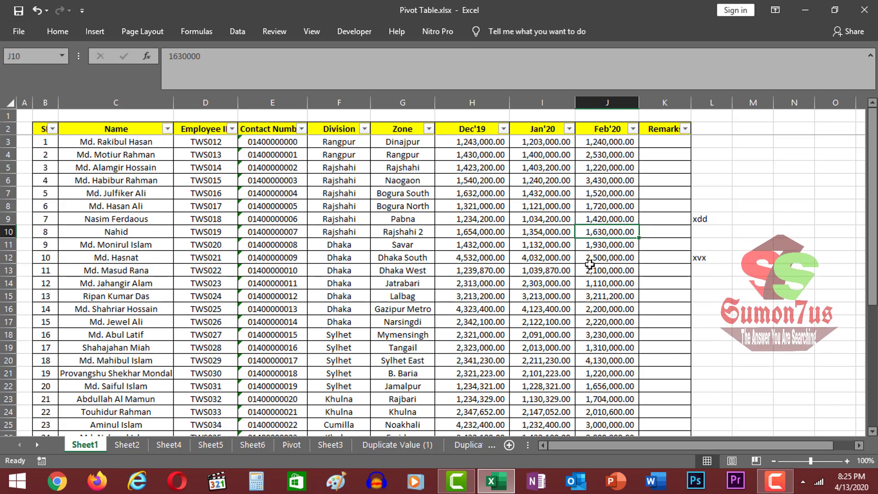
pyautogui.write('111111')
pyautogui.click(752, 245)
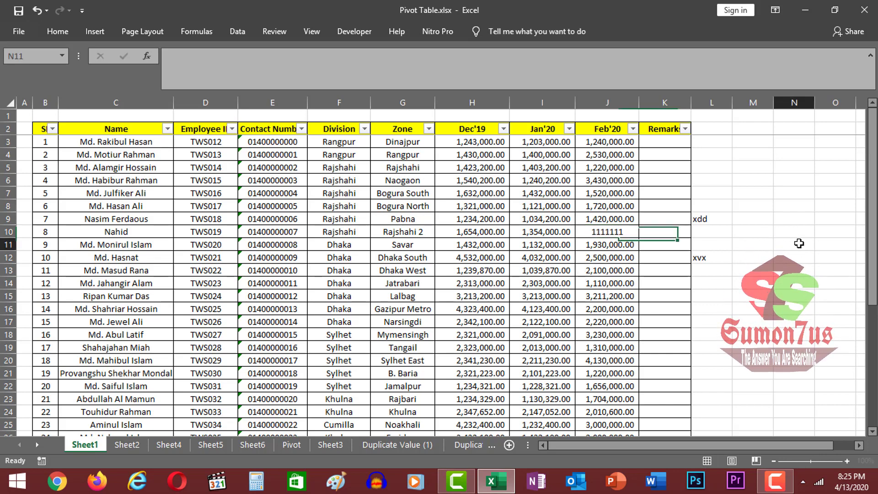
pyautogui.moveTo(712, 204); pyautogui.dragTo(712, 304)
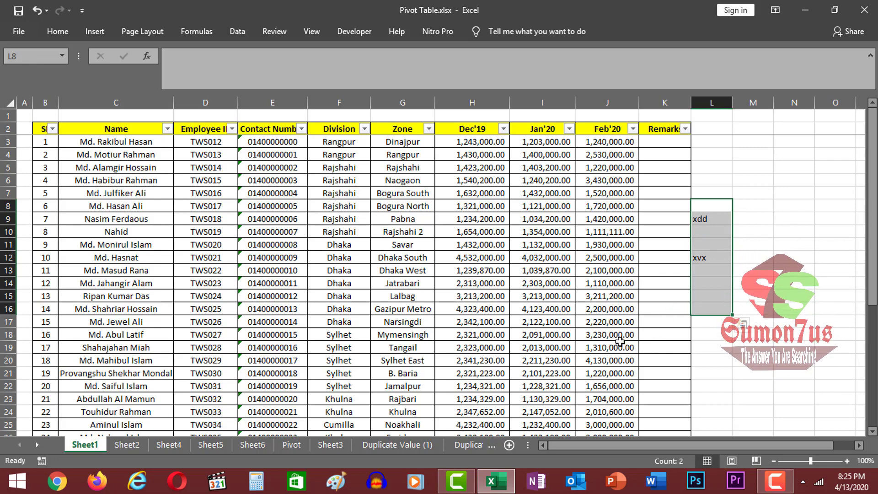
pyautogui.press('Delete')
pyautogui.click(607, 231)
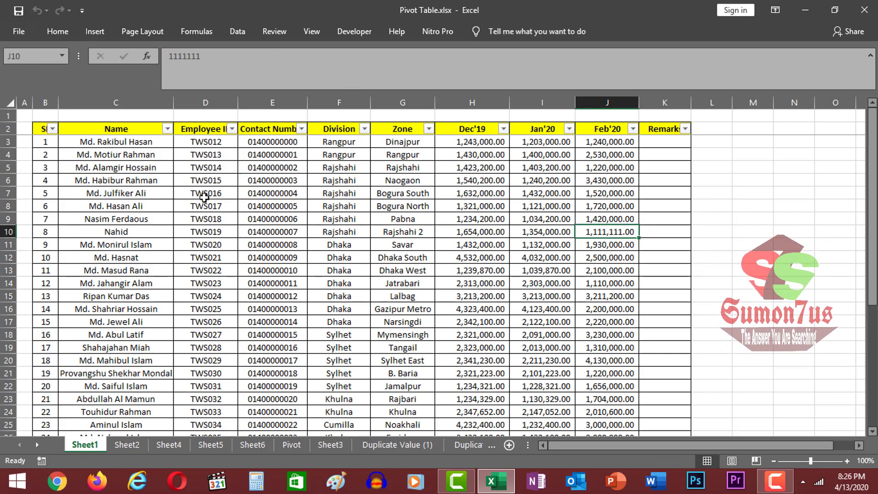
pyautogui.click(671, 315)
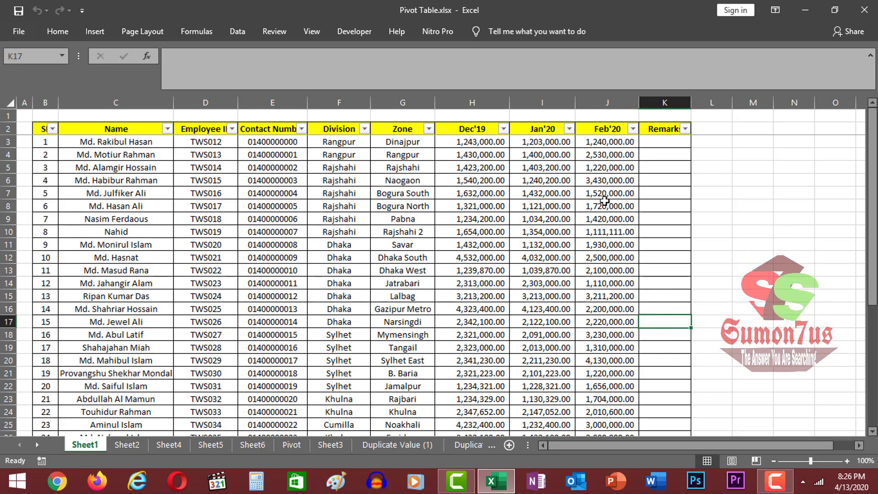
pyautogui.click(628, 220)
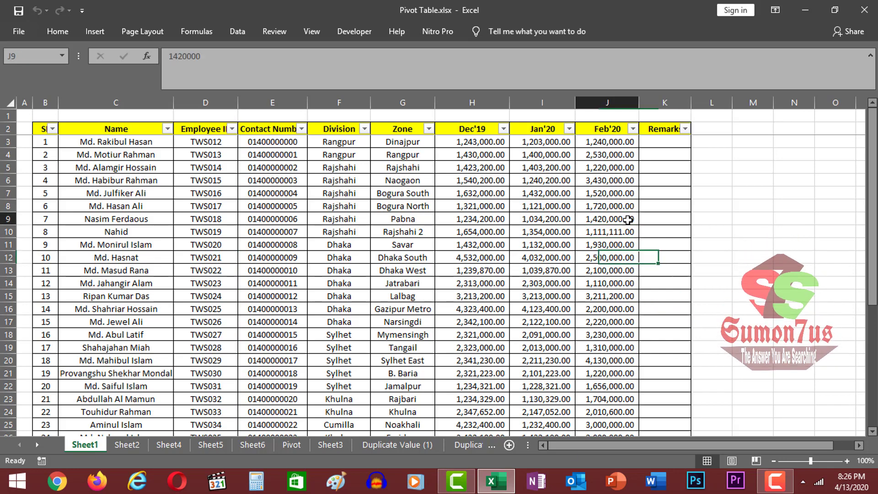
pyautogui.click(338, 218)
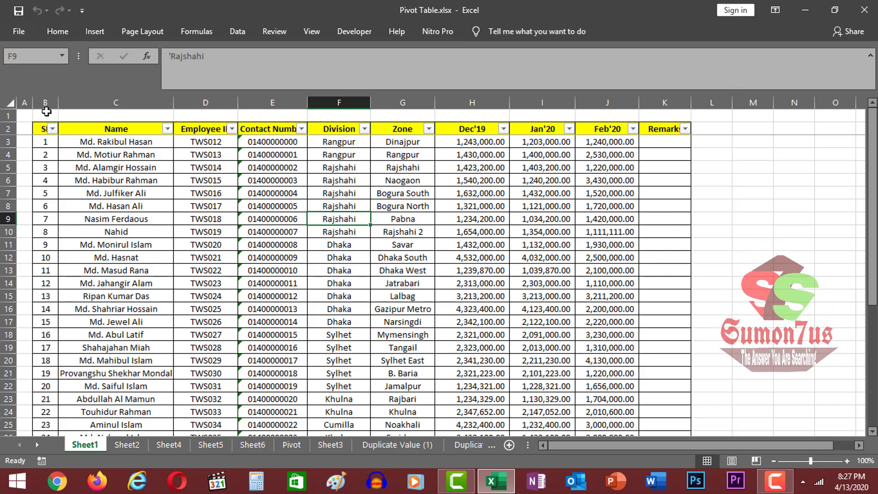
pyautogui.moveTo(51, 101); pyautogui.dragTo(115, 101)
pyautogui.click(45, 129)
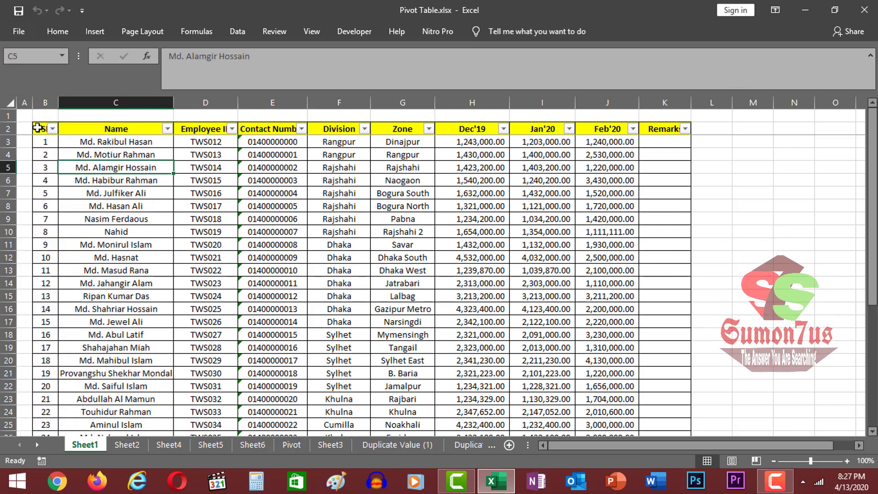
pyautogui.moveTo(75, 129); pyautogui.dragTo(516, 128)
pyautogui.click(546, 141)
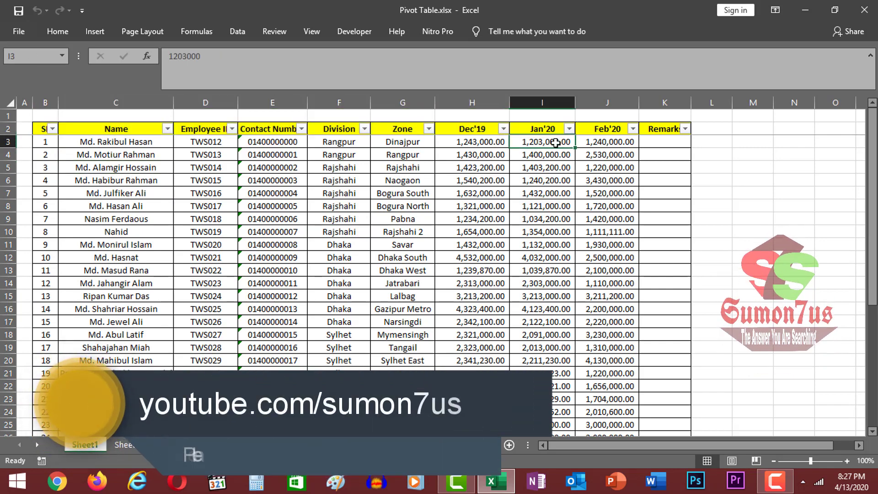
pyautogui.click(555, 103)
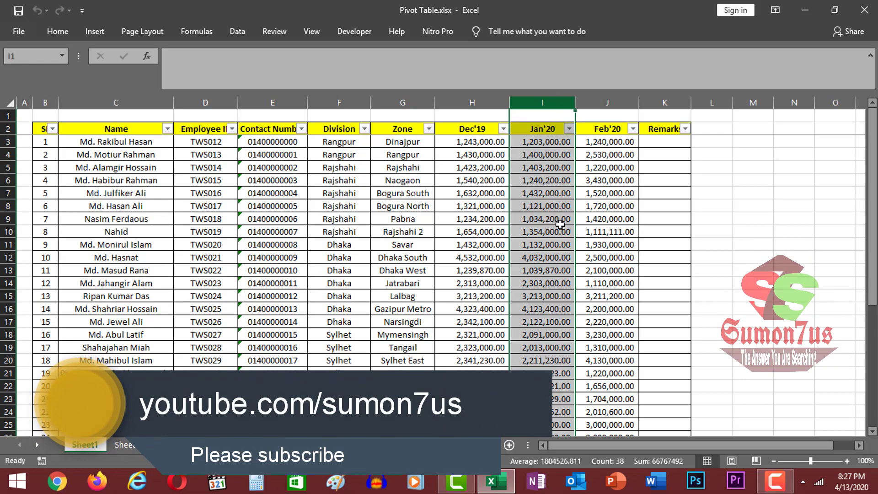
pyautogui.moveTo(45, 102); pyautogui.dragTo(550, 116)
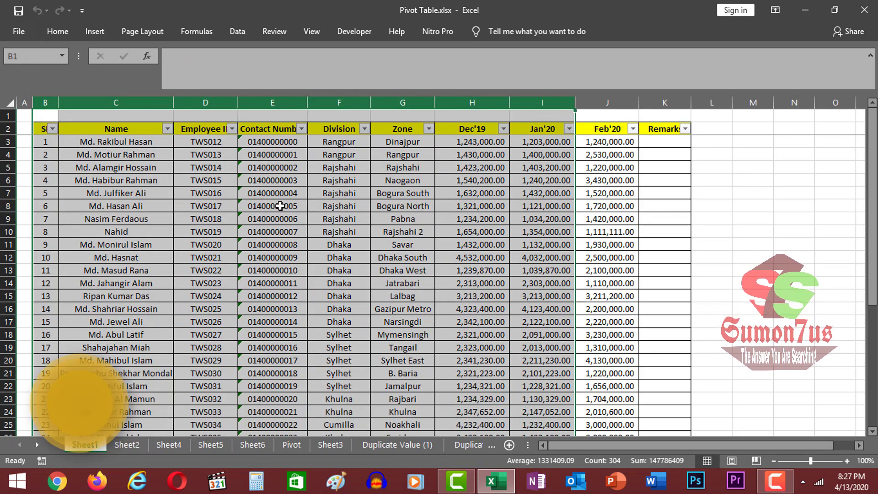
pyautogui.click(538, 220)
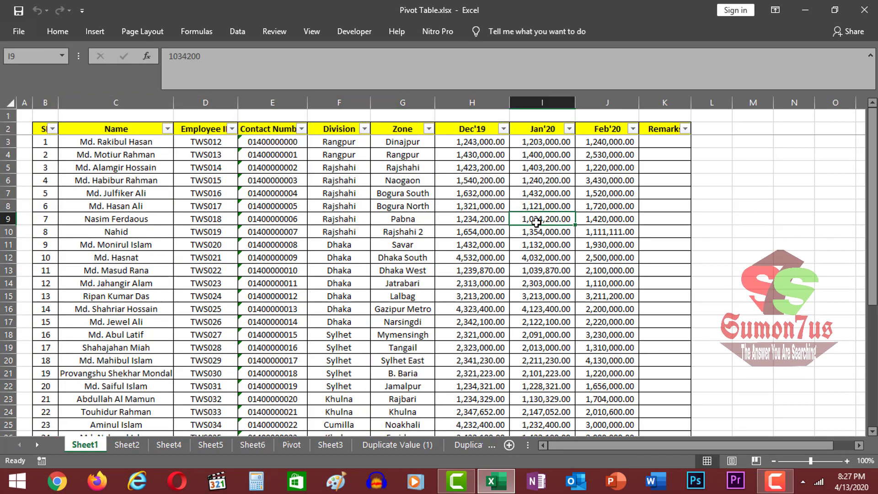
pyautogui.click(604, 98)
pyautogui.click(608, 205)
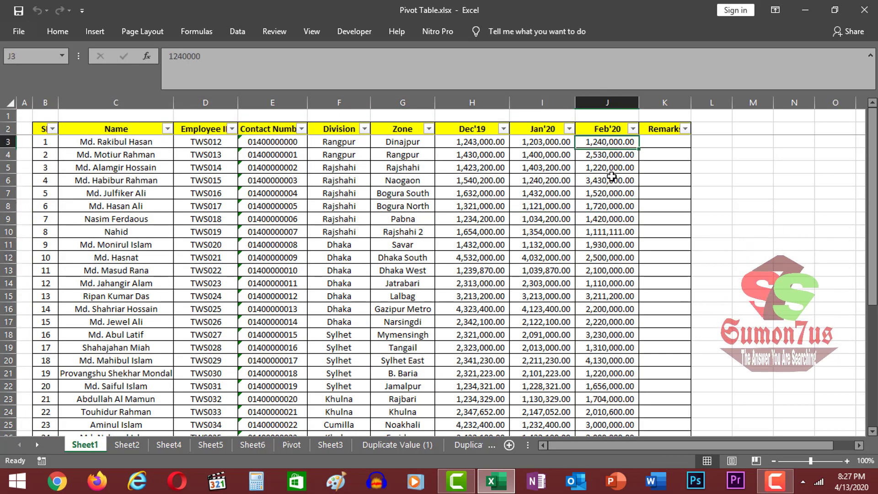
pyautogui.moveTo(612, 176); pyautogui.dragTo(610, 436)
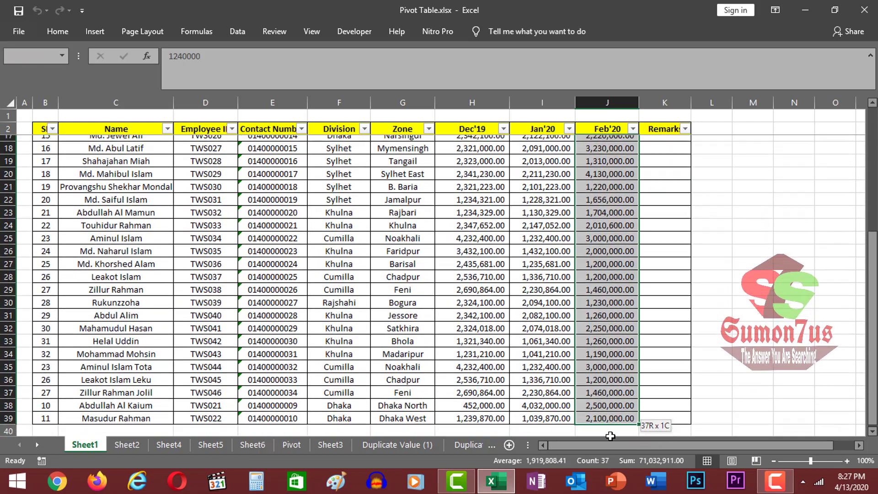
pyautogui.scroll(2, 626, 357)
pyautogui.scroll(3, 626, 348)
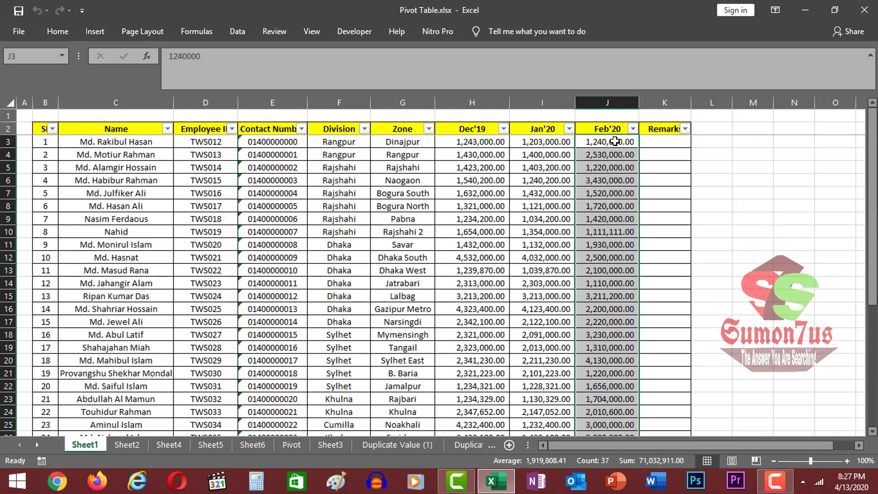
pyautogui.moveTo(615, 142); pyautogui.dragTo(613, 320)
pyautogui.click(608, 180)
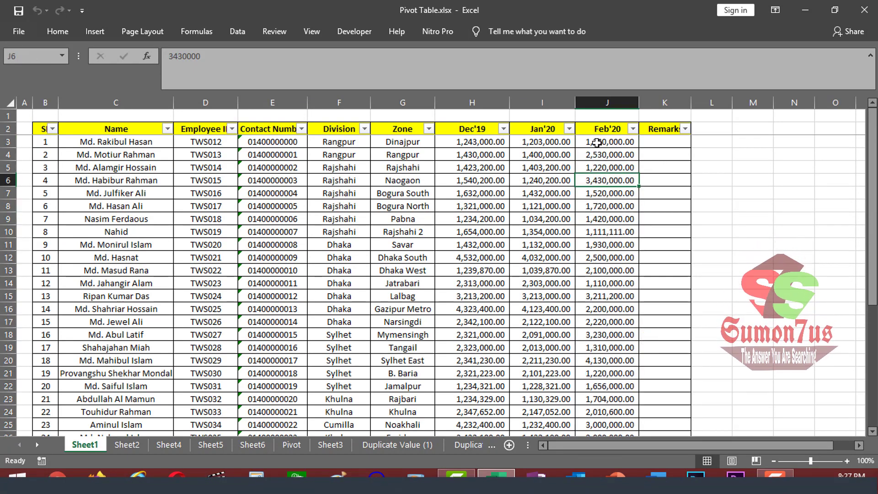
pyautogui.click(596, 142)
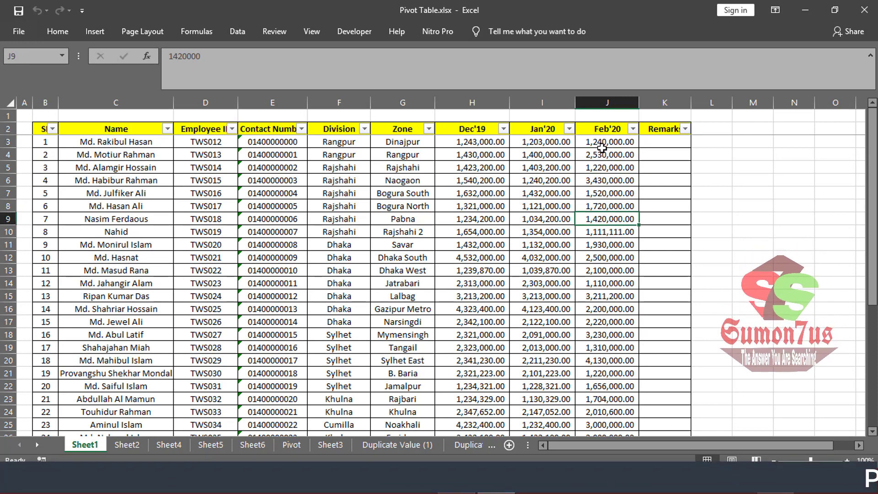
pyautogui.click(662, 142)
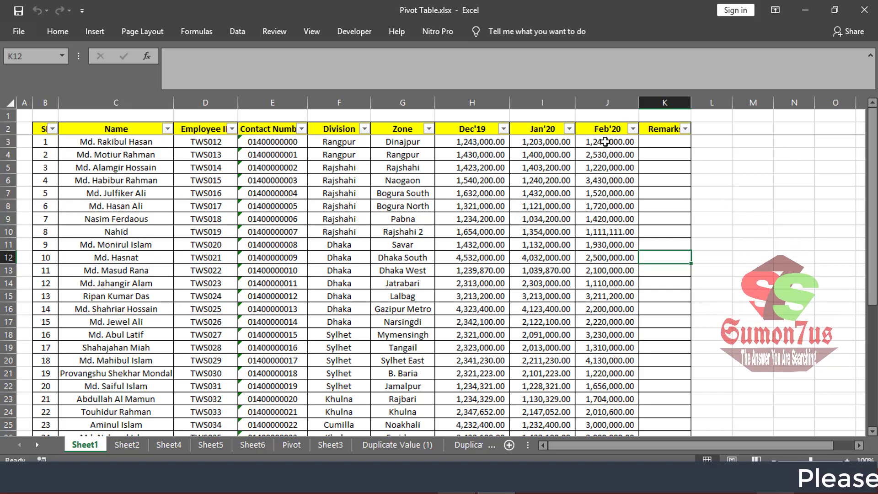
pyautogui.moveTo(605, 141); pyautogui.dragTo(644, 347)
pyautogui.click(665, 270)
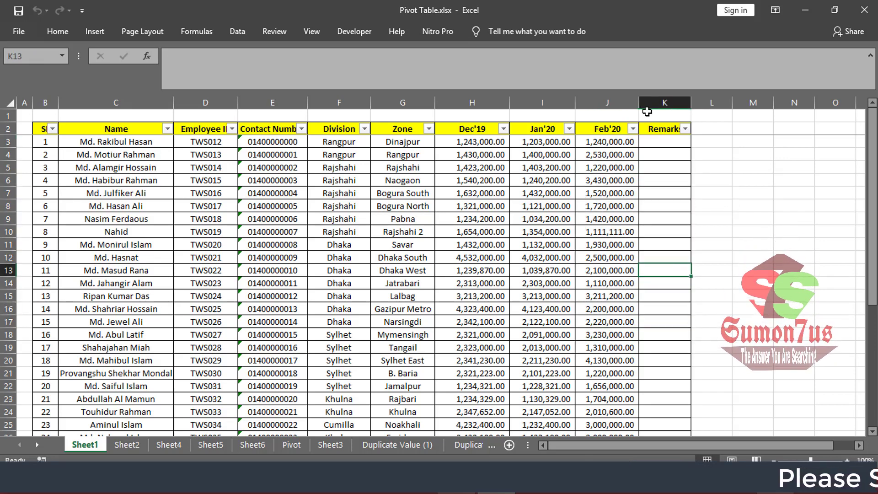
pyautogui.click(603, 142)
pyautogui.click(664, 143)
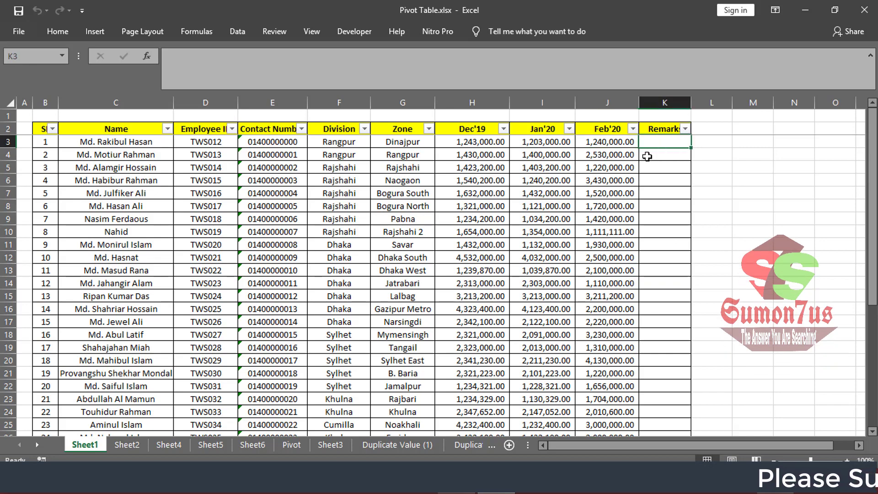
# Select all cells and keep Locked ticked in Format Cells > Protection.
pyautogui.click(658, 218)
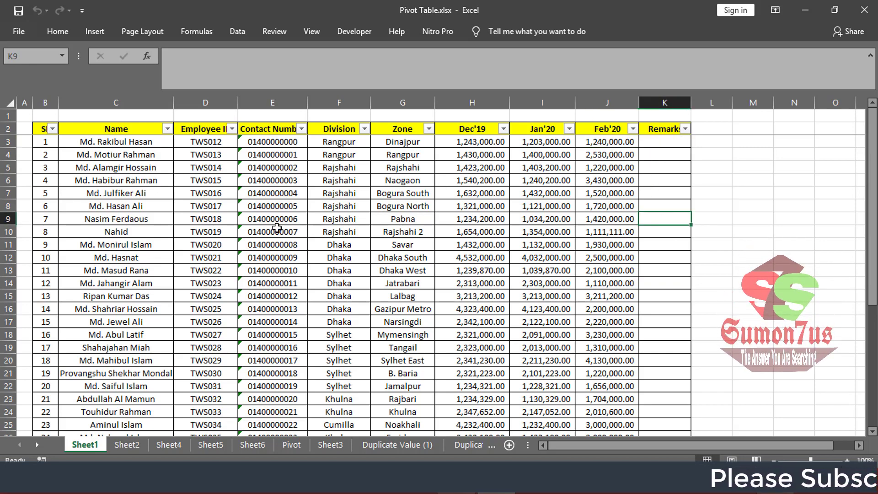
pyautogui.click(12, 104)
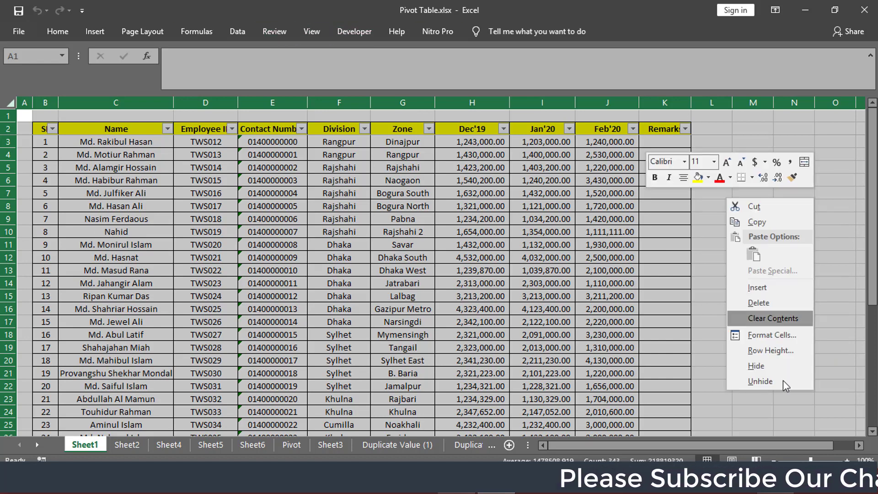
pyautogui.rightClick(841, 198)
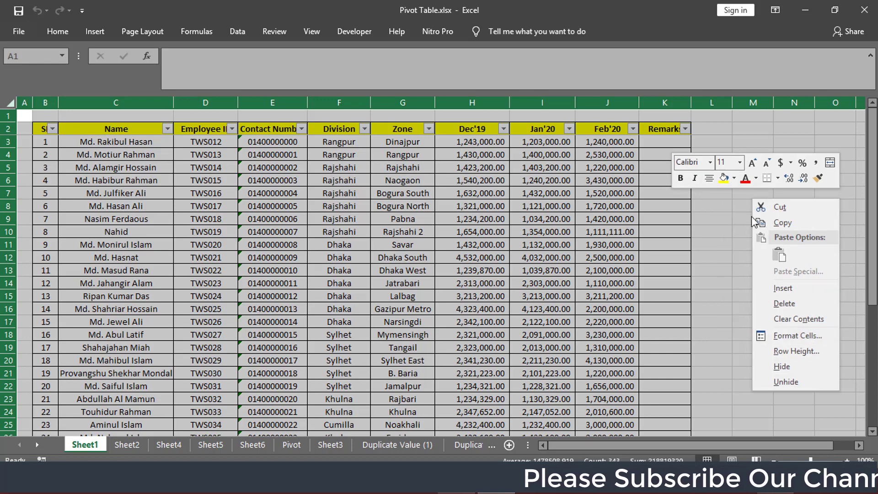
pyautogui.click(792, 337)
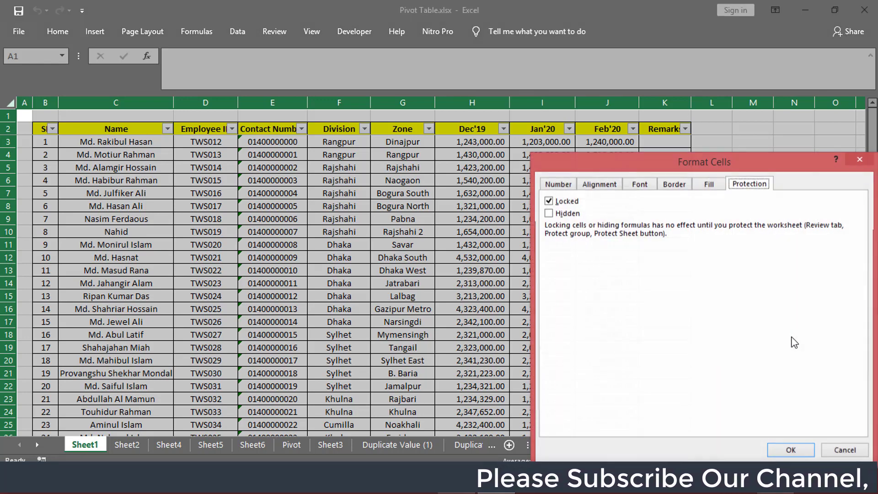
pyautogui.click(550, 202)
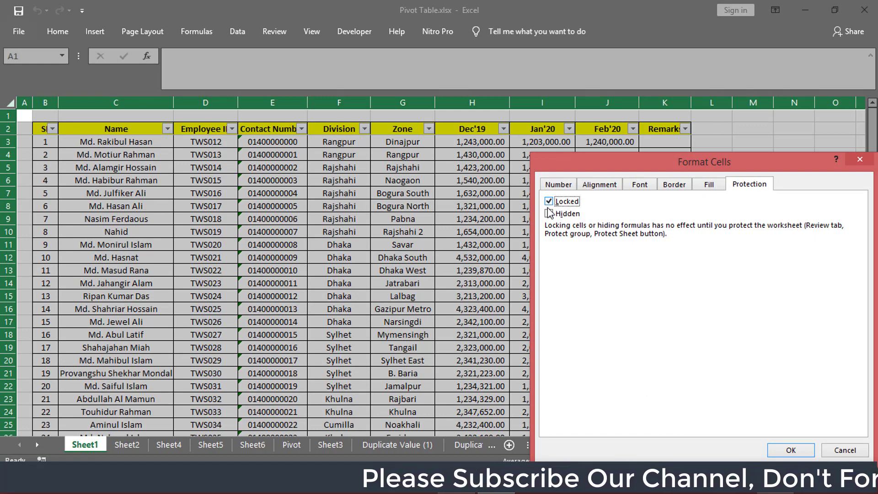
pyautogui.click(790, 450)
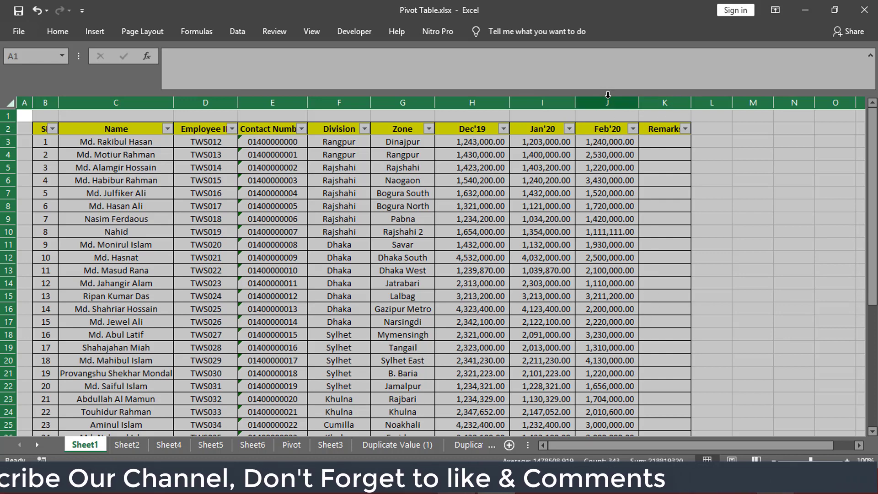
# Clear Locked for columns J and K (Feb'20 and Remarks) in Format Cells.
pyautogui.moveTo(608, 95); pyautogui.dragTo(663, 97)
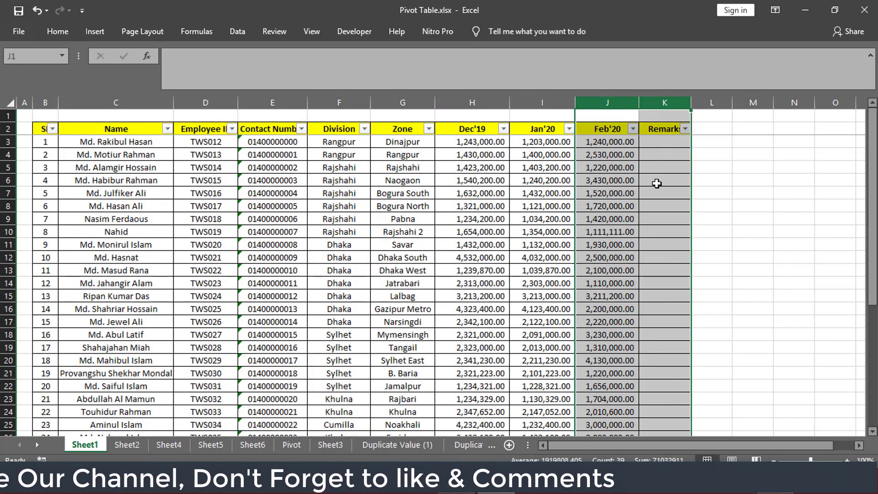
pyautogui.rightClick(659, 157)
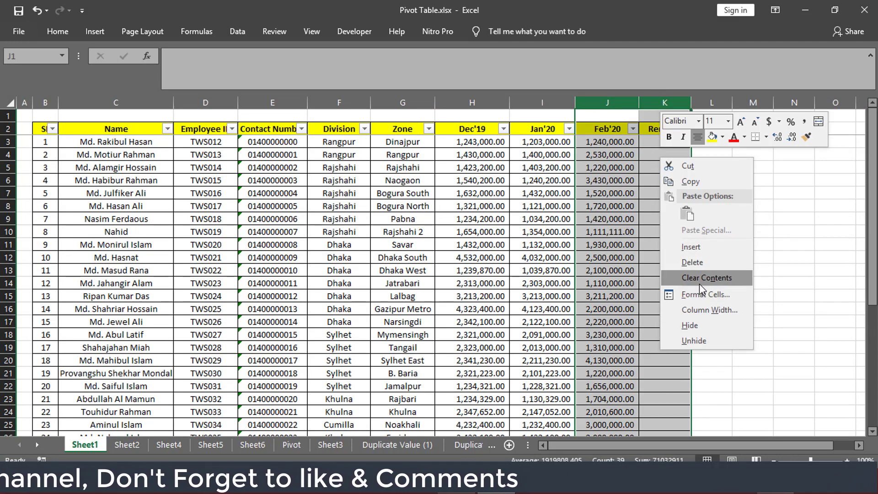
pyautogui.click(701, 296)
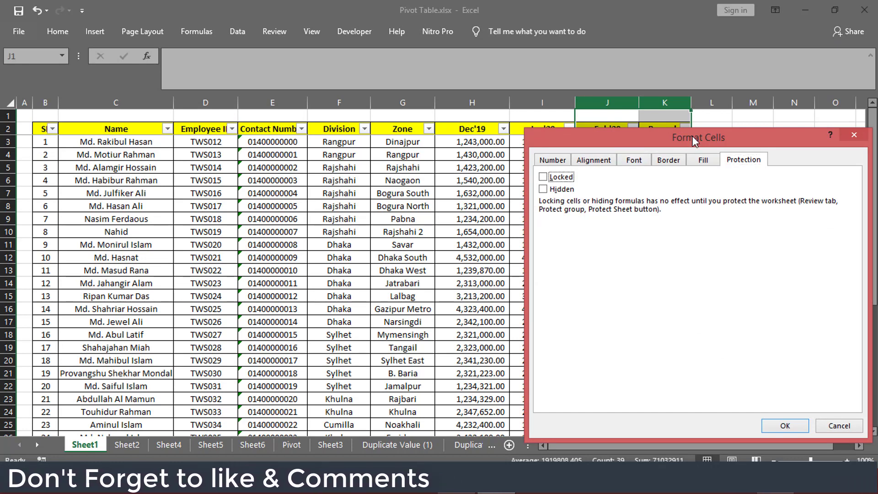
pyautogui.moveTo(694, 141); pyautogui.dragTo(274, 152)
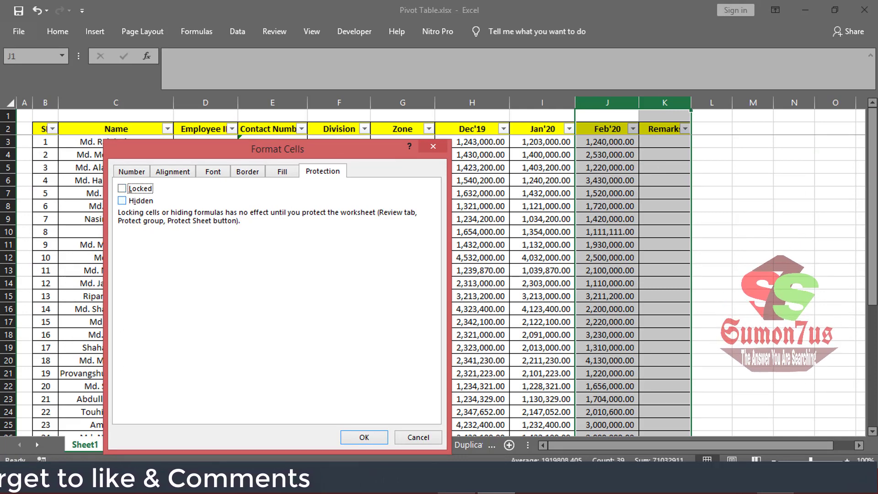
pyautogui.click(364, 438)
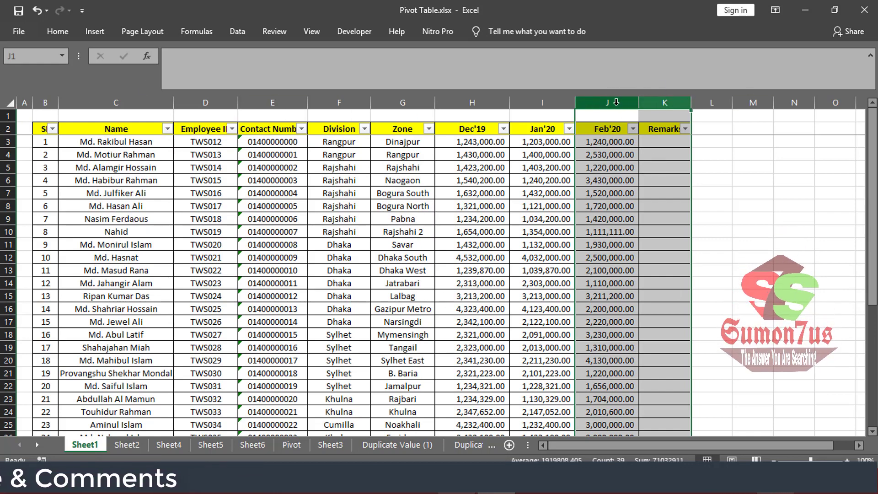
# Reopen the Protection settings to verify Locked is cleared, then cancel.
pyautogui.rightClick(673, 148)
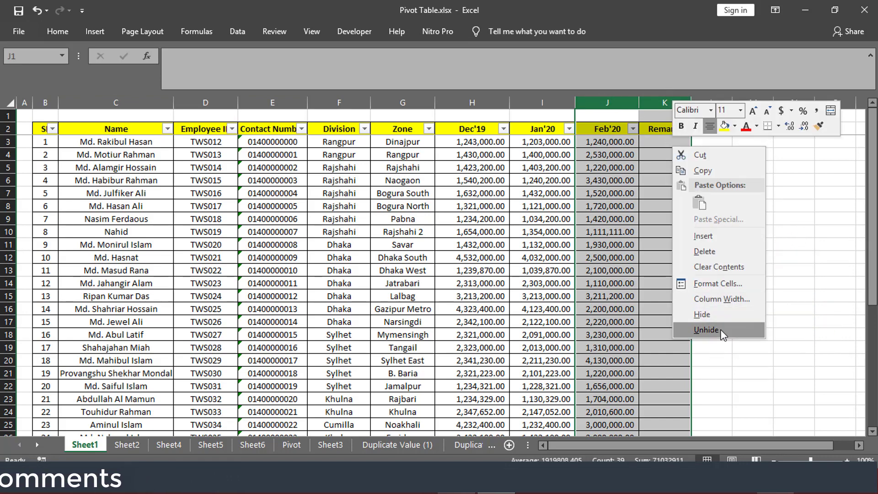
pyautogui.click(717, 283)
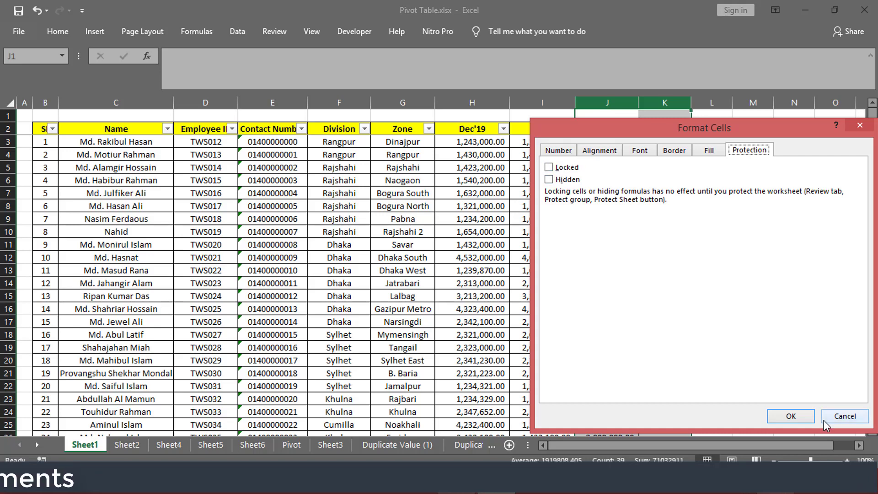
pyautogui.click(837, 417)
# Select columns A through I and confirm they stay Locked in Format Cells.
pyautogui.click(781, 258)
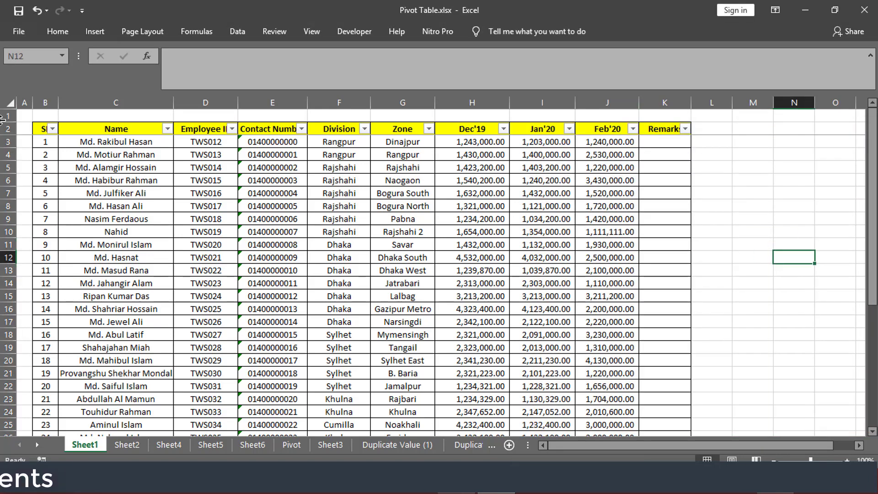
pyautogui.click(28, 102)
pyautogui.moveTo(26, 98); pyautogui.dragTo(564, 119)
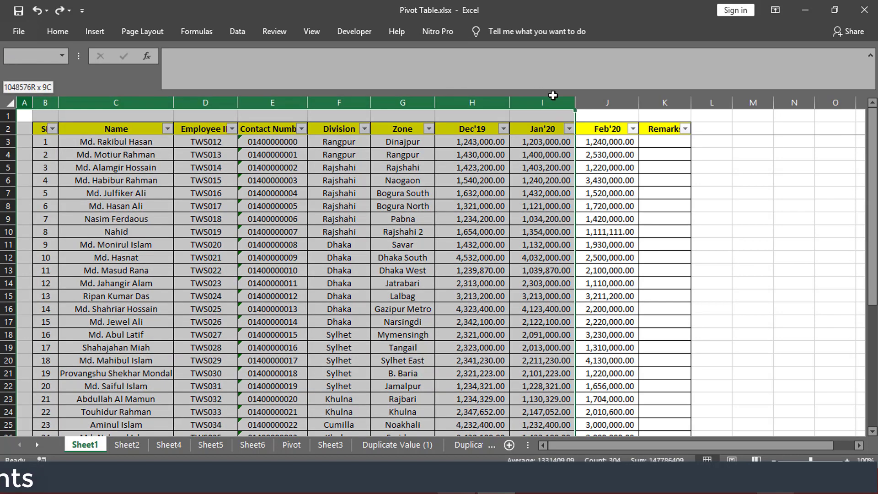
pyautogui.rightClick(554, 169)
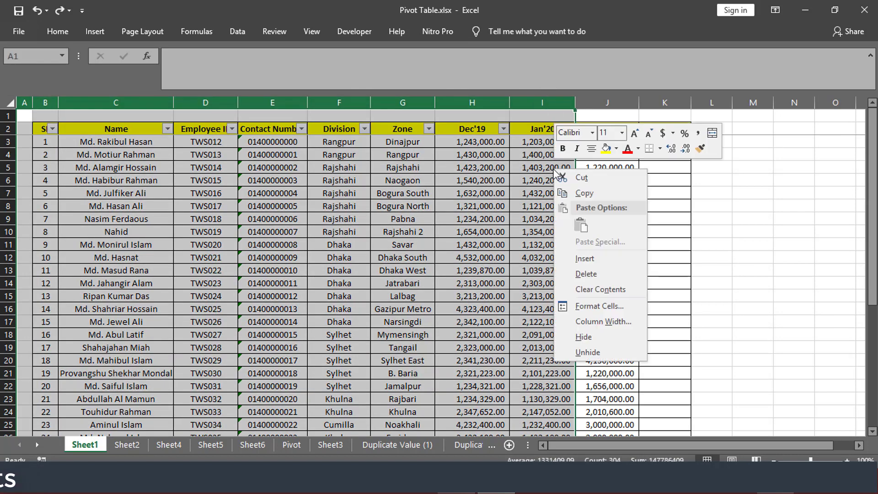
pyautogui.click(597, 305)
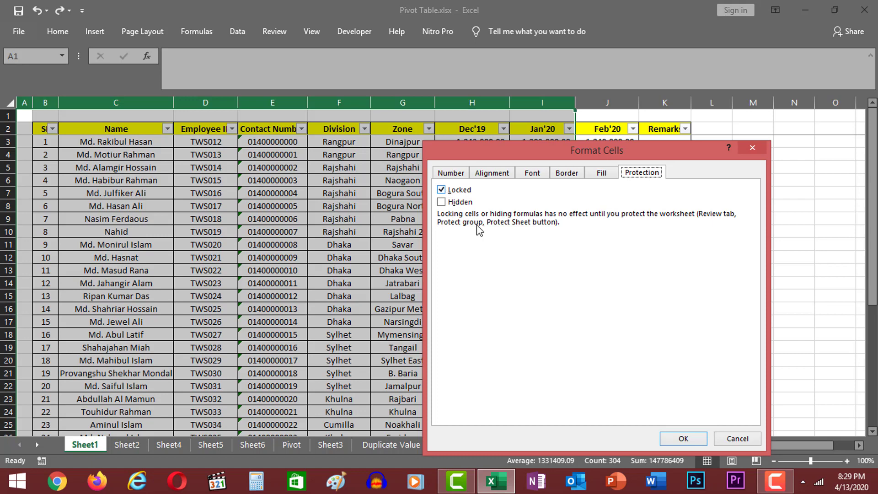
pyautogui.click(736, 439)
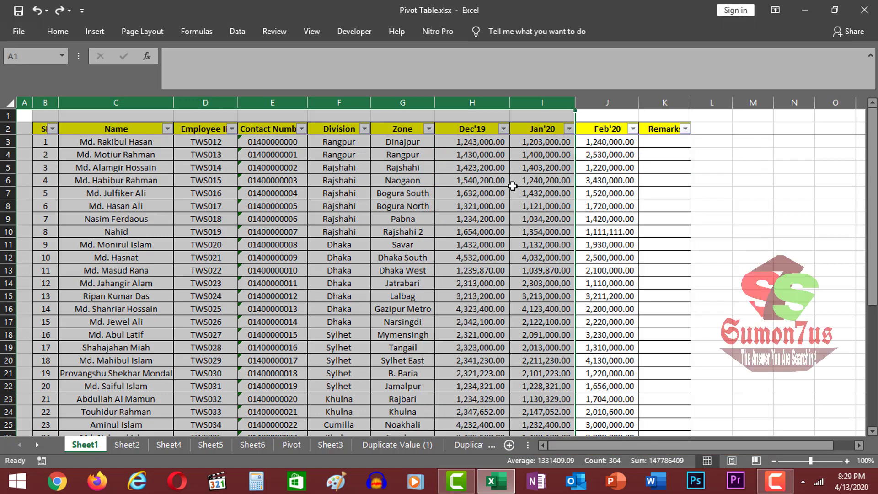
# Protect Sheet1 via Review > Protect Sheet, entering and confirming the password.
pyautogui.click(546, 180)
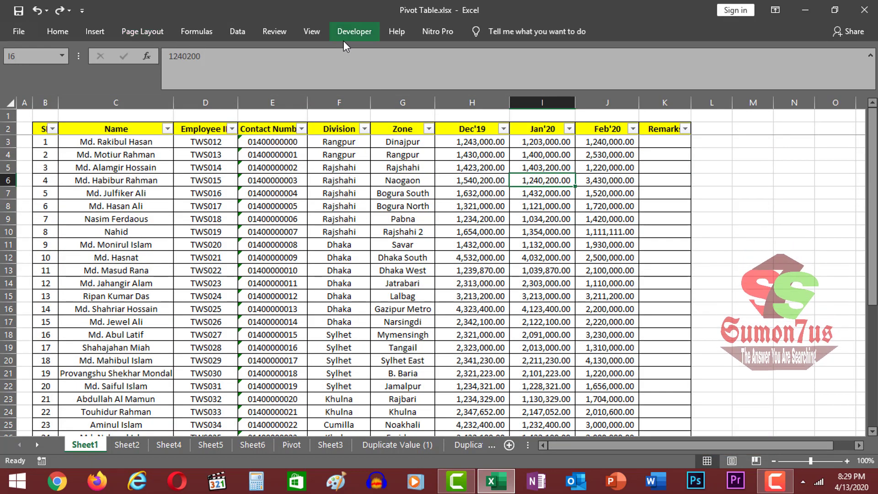
pyautogui.click(267, 28)
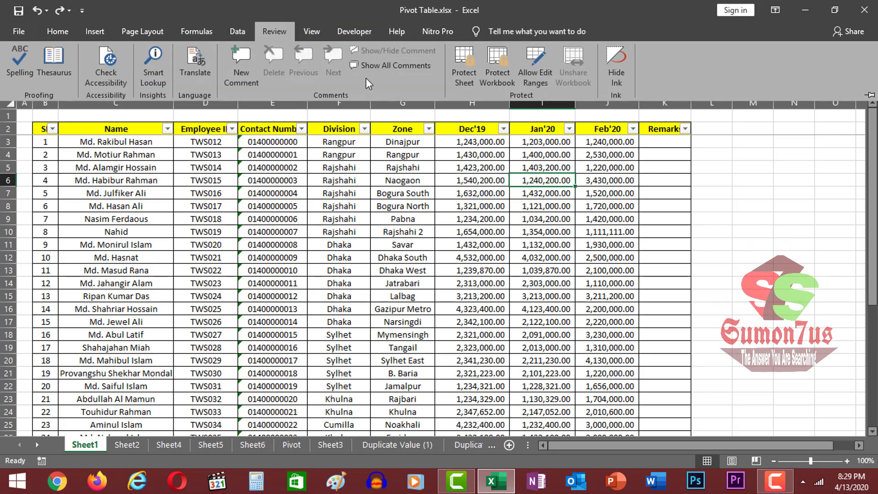
pyautogui.click(468, 64)
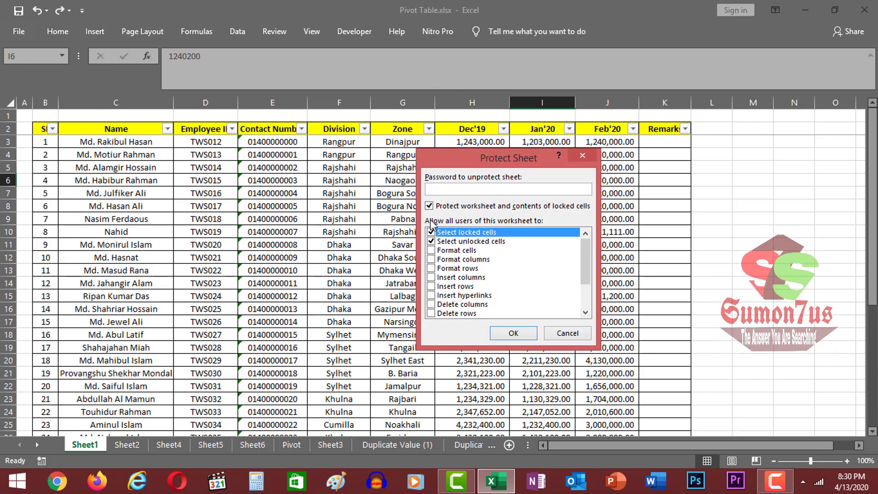
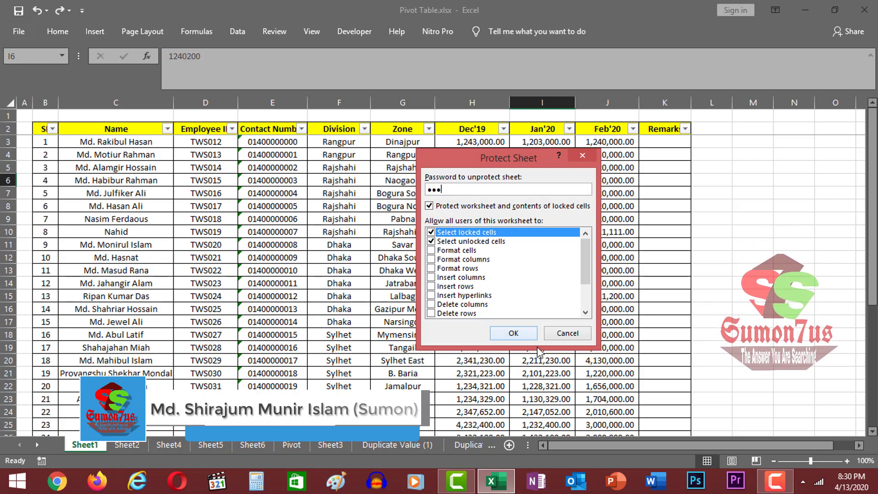
pyautogui.click(513, 334)
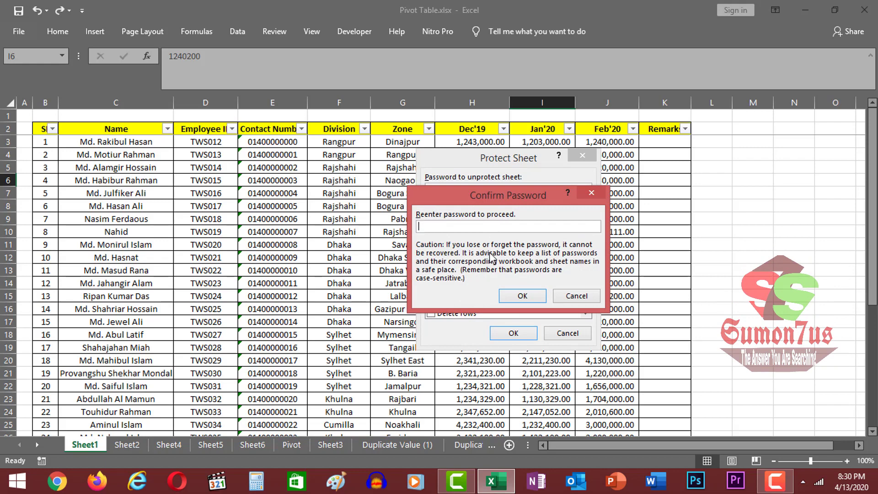
pyautogui.click(522, 295)
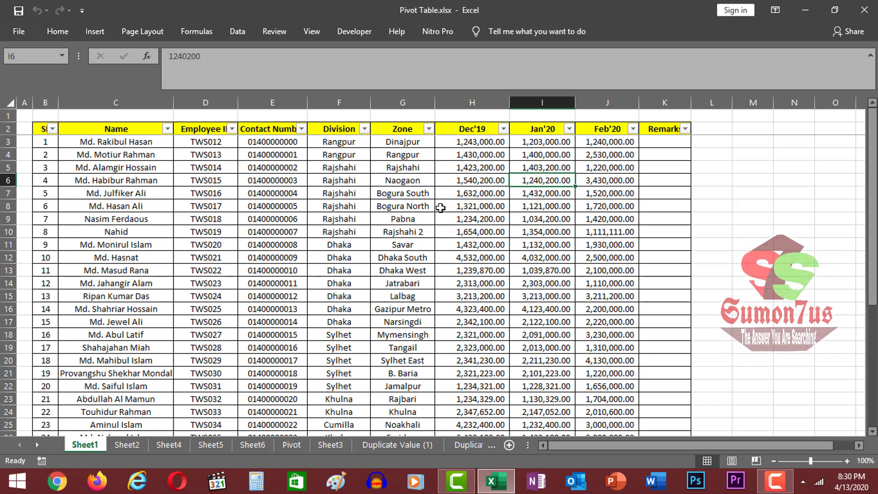
pyautogui.click(549, 164)
pyautogui.doubleClick(549, 168)
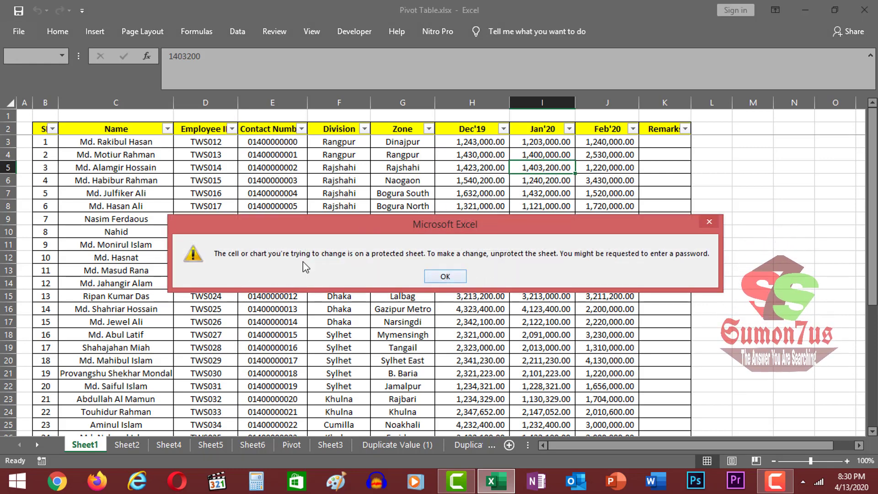
pyautogui.click(464, 277)
pyautogui.doubleClick(534, 180)
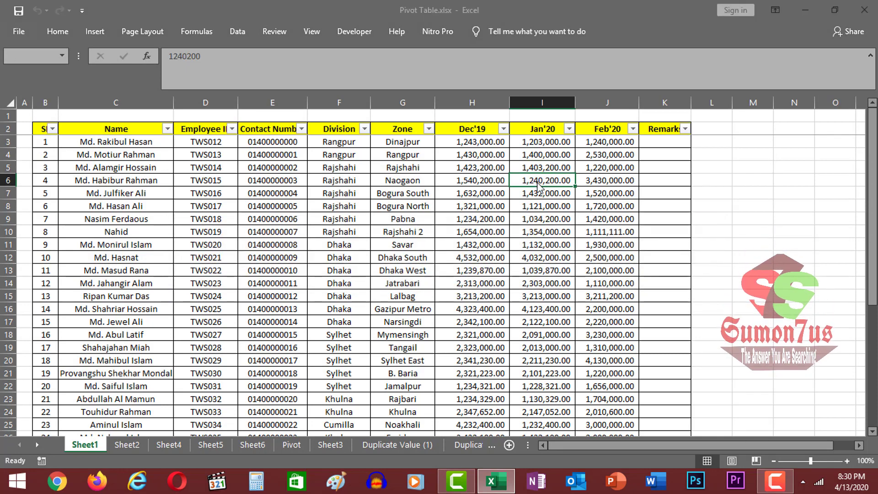
pyautogui.click(446, 277)
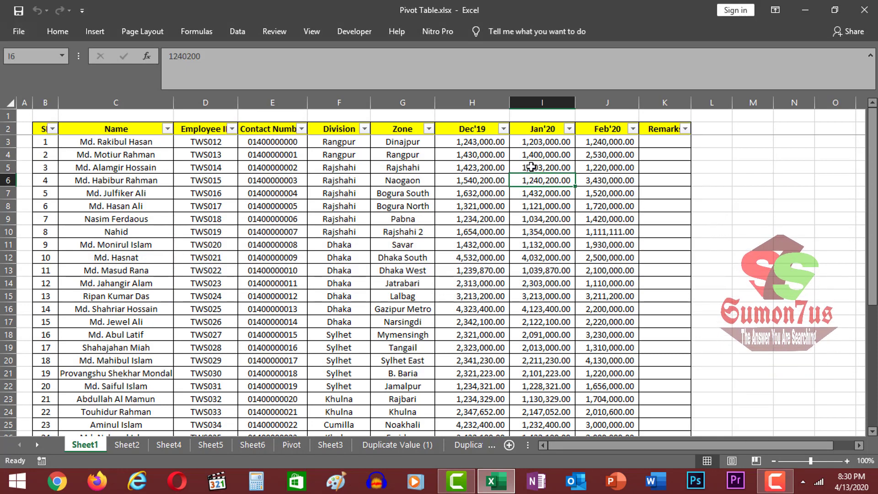
pyautogui.doubleClick(530, 168)
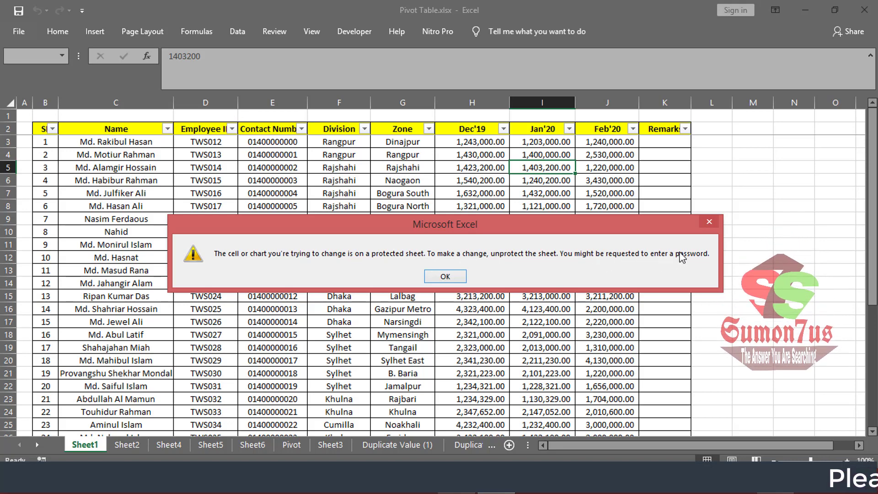
pyautogui.click(447, 277)
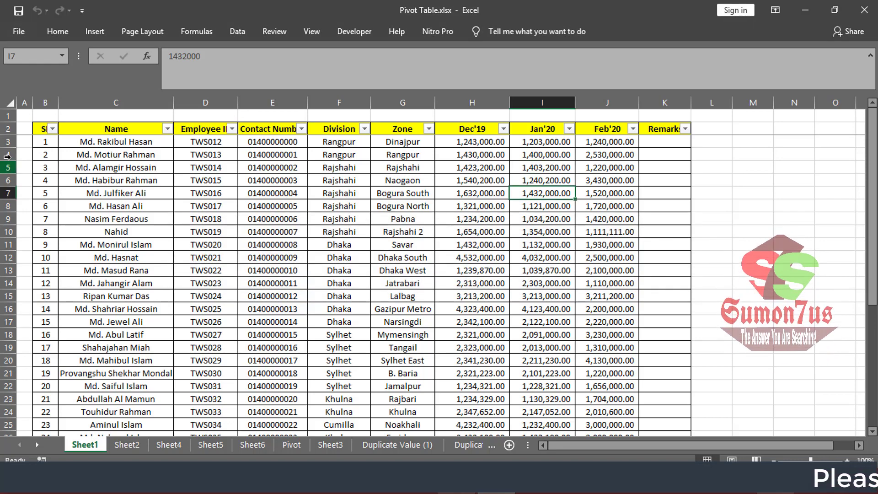
pyautogui.moveTo(45, 102); pyautogui.dragTo(571, 192)
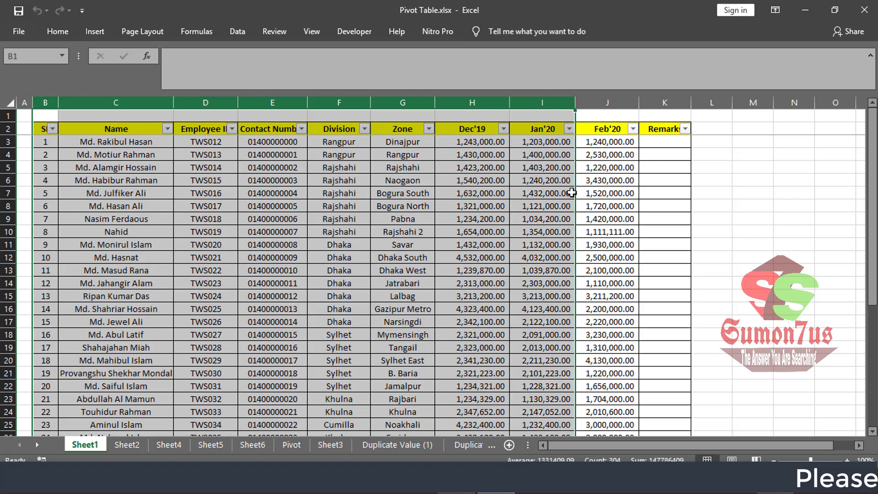
pyautogui.click(545, 182)
pyautogui.doubleClick(546, 182)
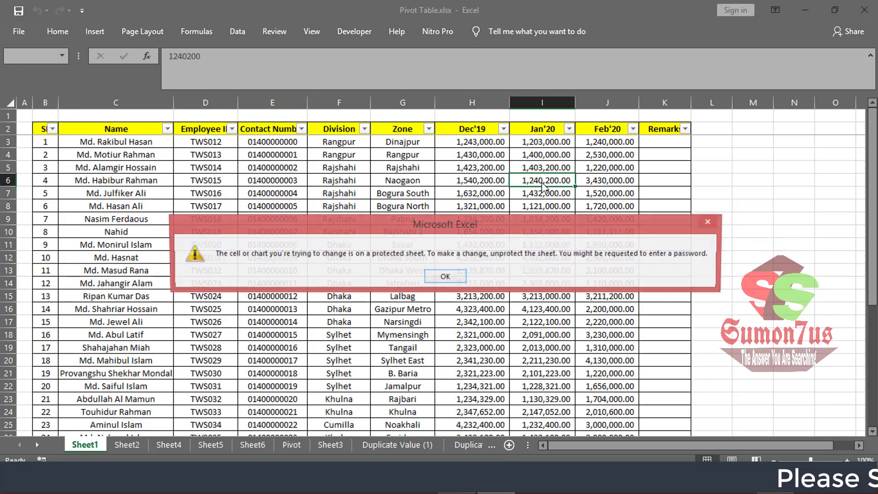
pyautogui.click(444, 277)
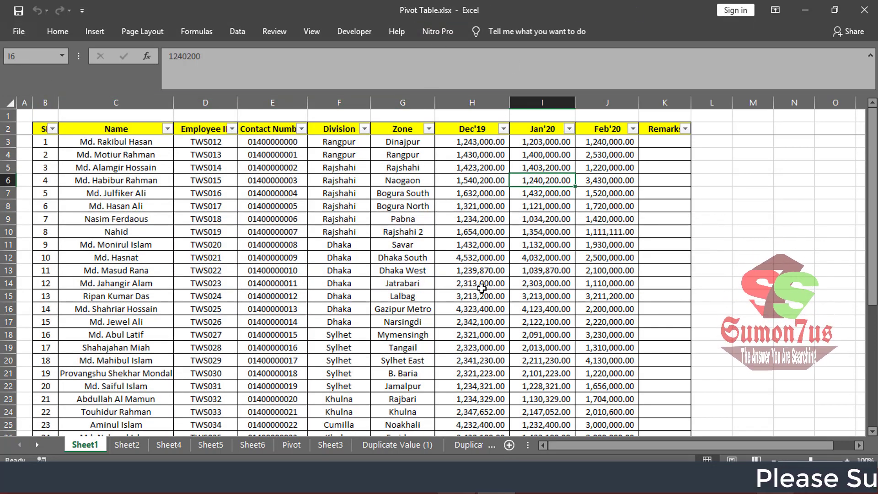
pyautogui.moveTo(46, 97)
pyautogui.mouseDown()
pyautogui.moveTo(515, 100)
pyautogui.moveTo(554, 170)
pyautogui.mouseUp()
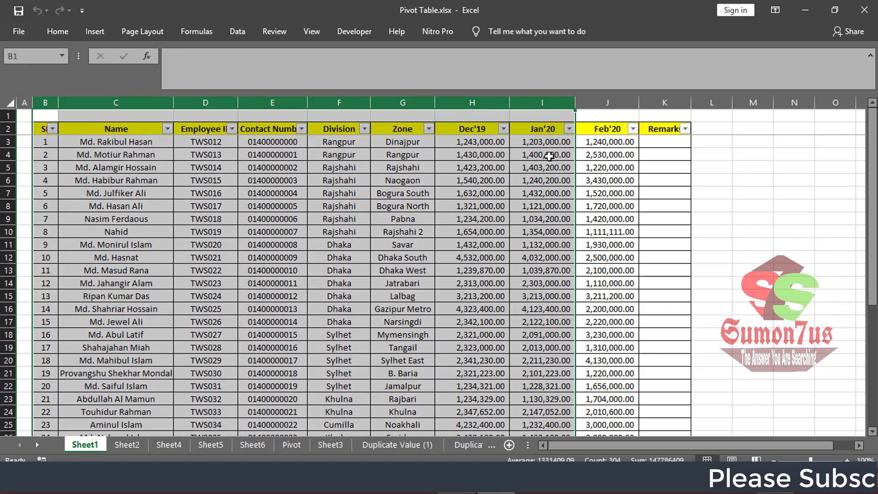
pyautogui.click(548, 156)
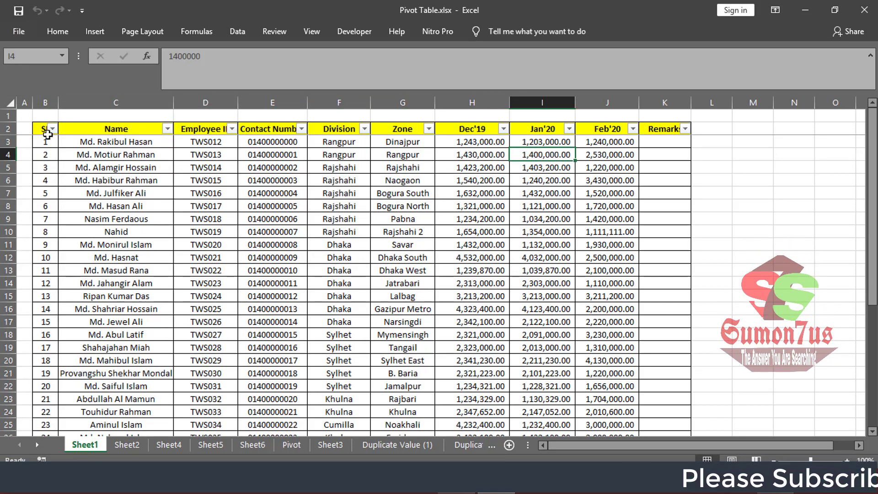
pyautogui.moveTo(36, 99)
pyautogui.mouseDown()
pyautogui.moveTo(553, 93)
pyautogui.moveTo(549, 100)
pyautogui.mouseUp()
pyautogui.click(620, 181)
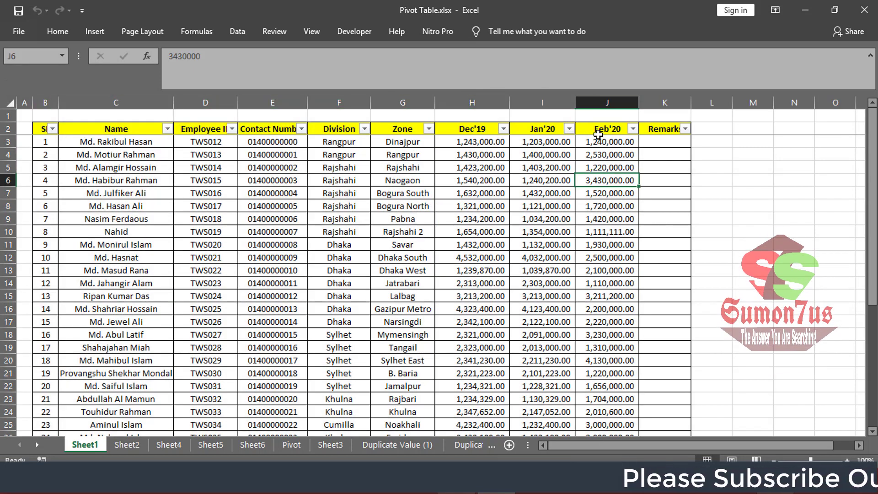
pyautogui.click(599, 129)
pyautogui.click(663, 128)
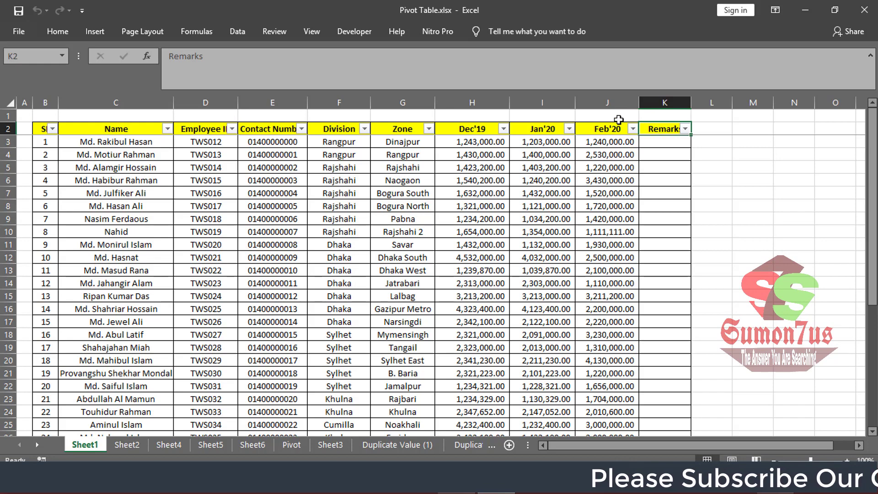
# Enter Feb'20 values 1,212,333.00 in J3 and 1,212,121.00 for the second employee.
pyautogui.click(604, 98)
pyautogui.click(664, 219)
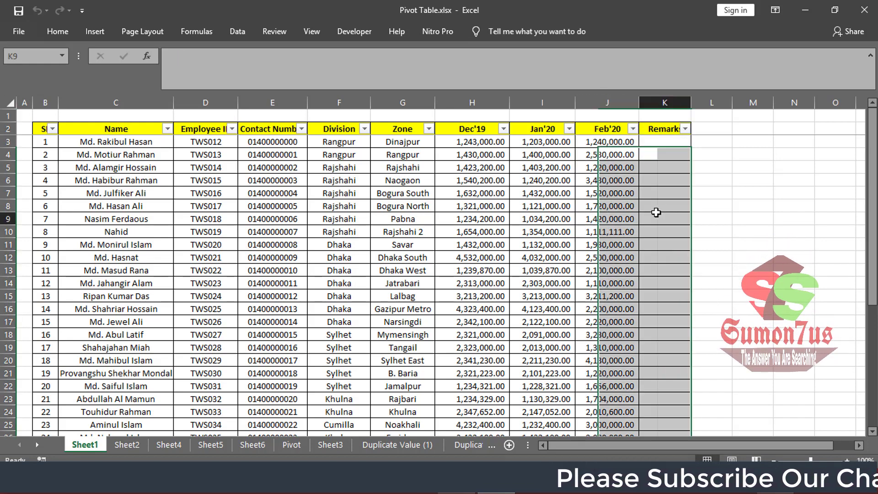
pyautogui.click(607, 142)
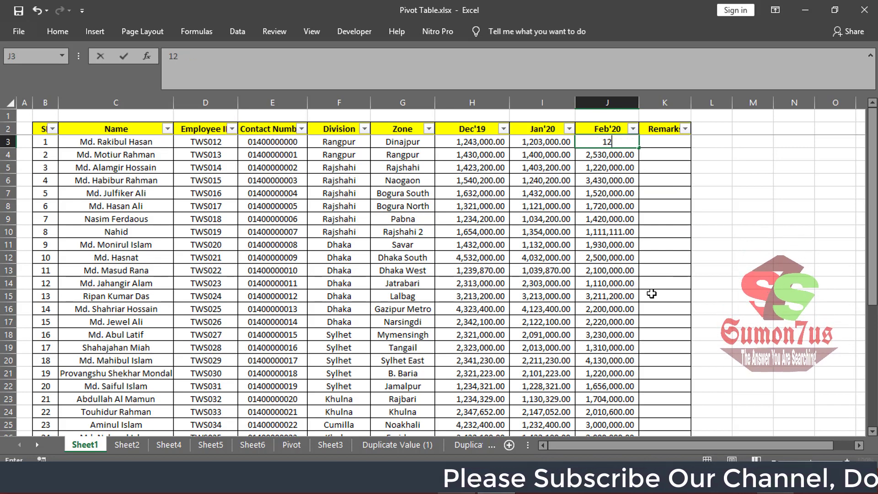
pyautogui.write('1212121')
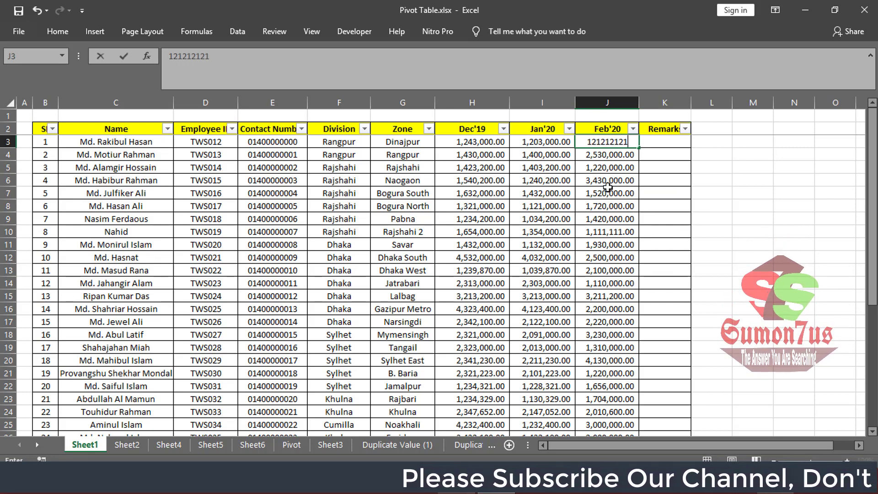
pyautogui.click(607, 185)
pyautogui.moveTo(608, 103); pyautogui.dragTo(646, 103)
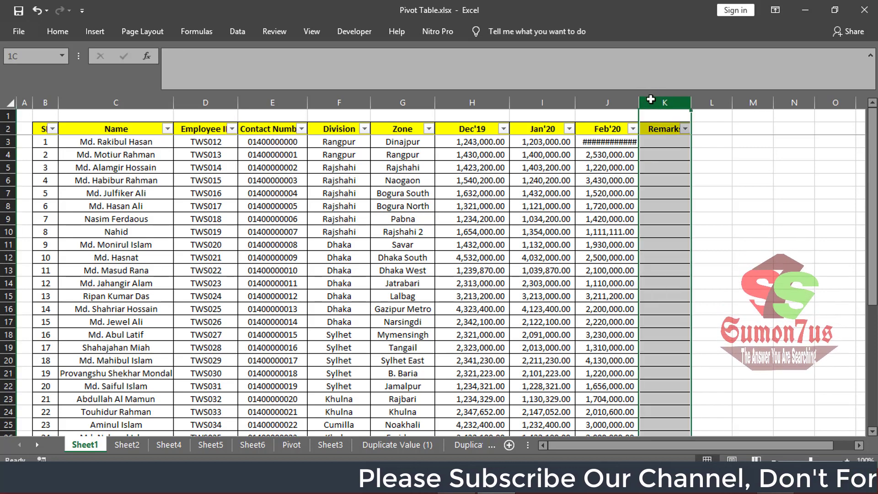
pyautogui.click(610, 142)
pyautogui.write('1212')
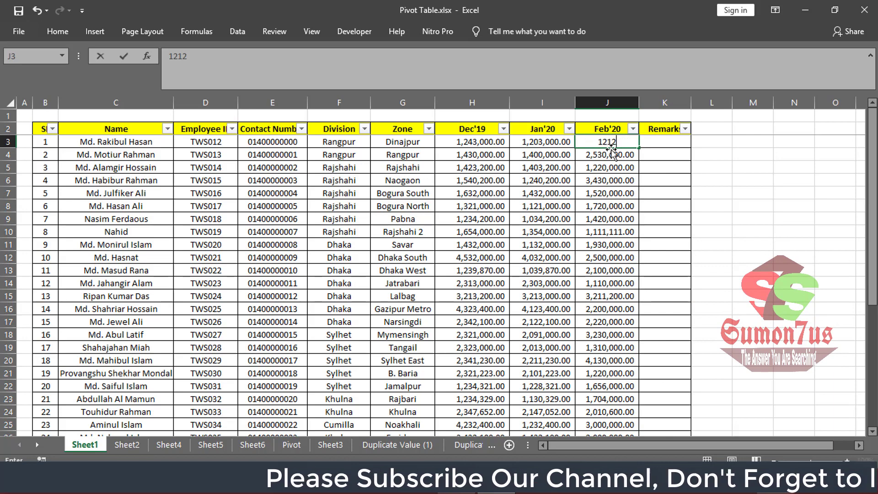
pyautogui.write('333')
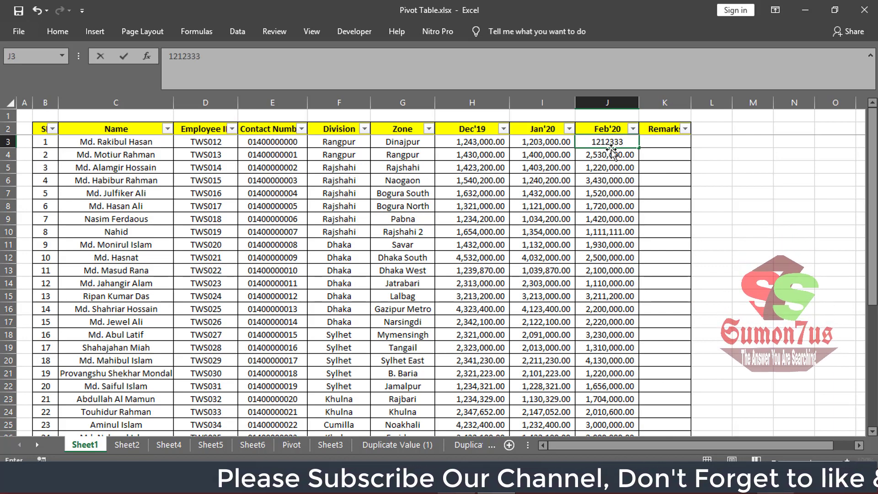
pyautogui.press('Tab')
pyautogui.click(597, 193)
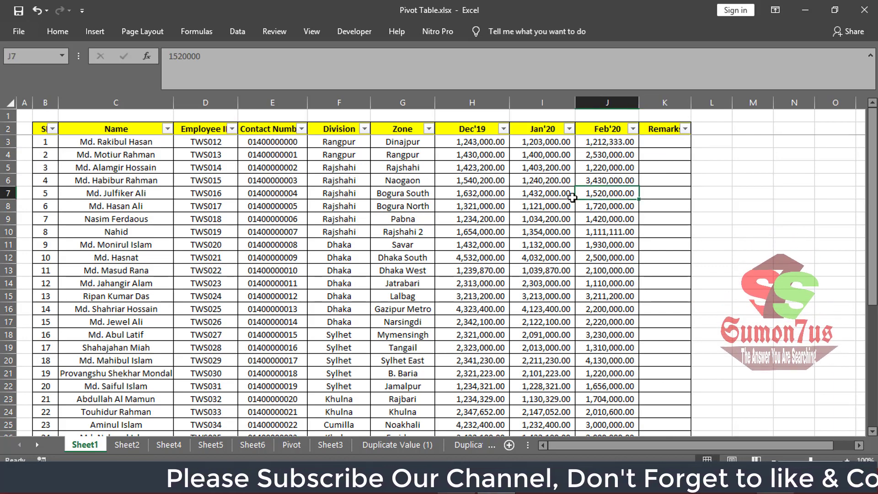
pyautogui.write('1212121')
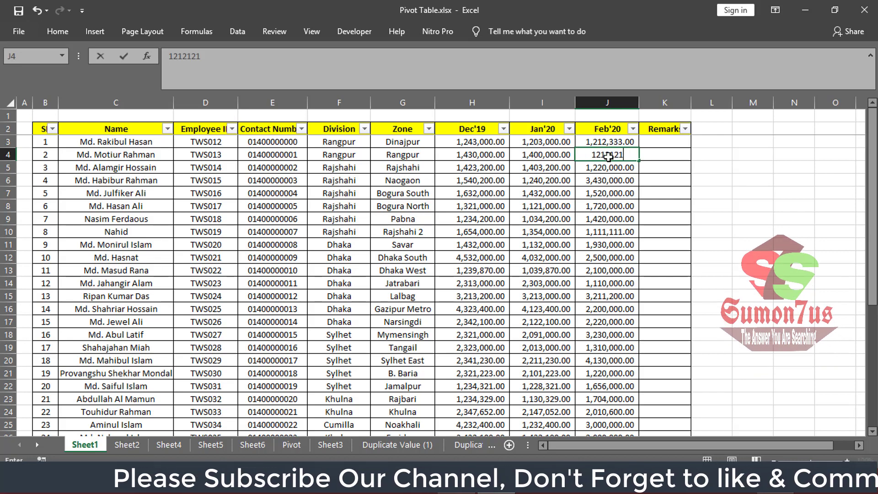
pyautogui.press('Return')
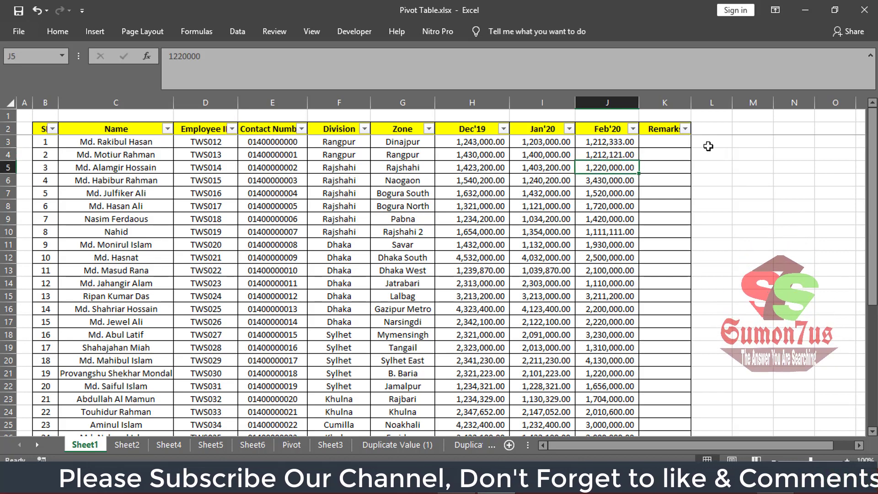
# Add remark 'dsfdfdf' in K3, then confirm L3 is blocked by the protection warning.
pyautogui.click(646, 142)
pyautogui.write('dsfdf')
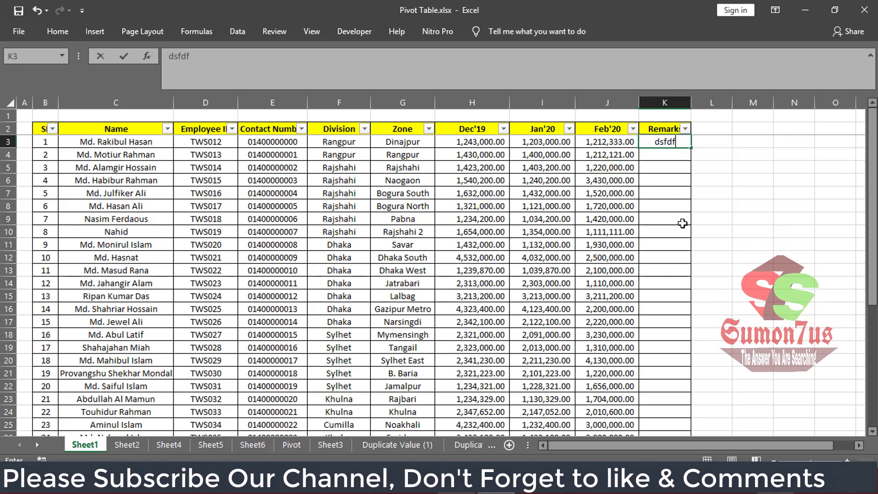
pyautogui.write('df')
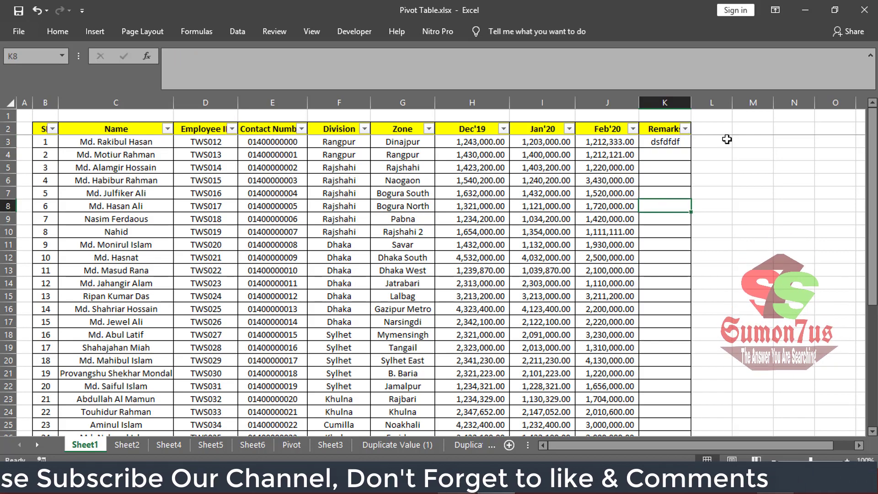
pyautogui.doubleClick(711, 142)
pyautogui.click(445, 277)
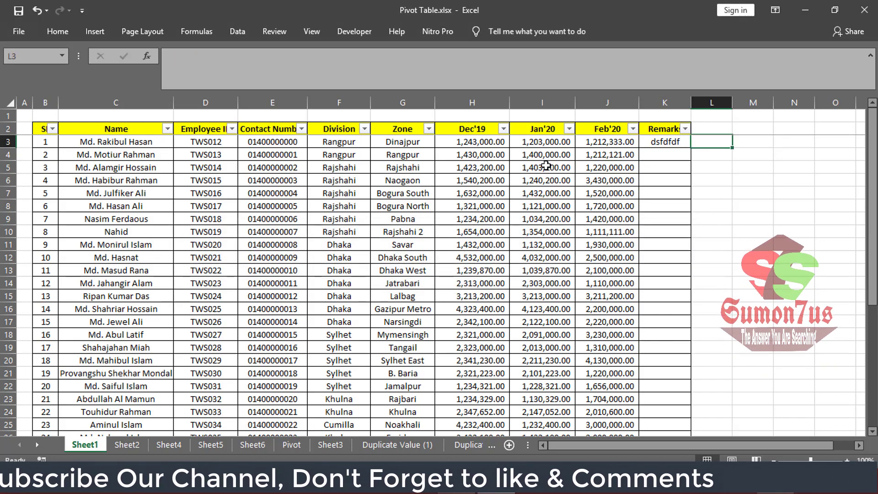
pyautogui.doubleClick(533, 142)
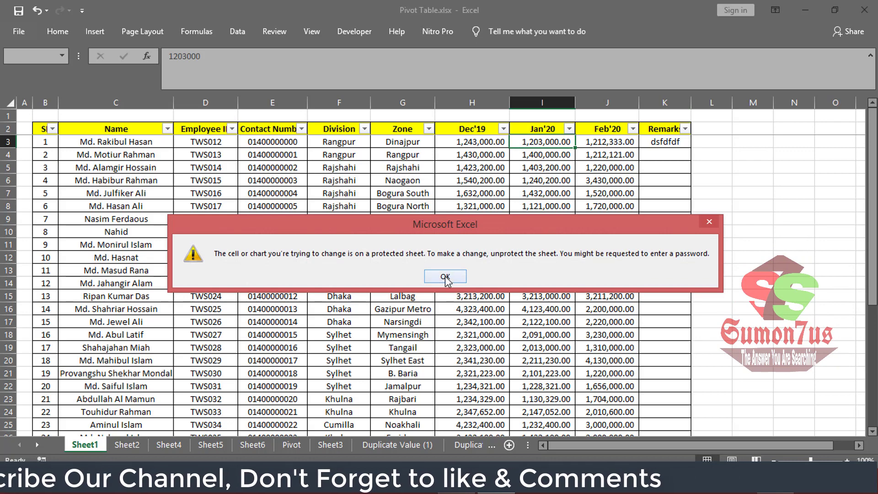
pyautogui.click(445, 277)
pyautogui.doubleClick(481, 140)
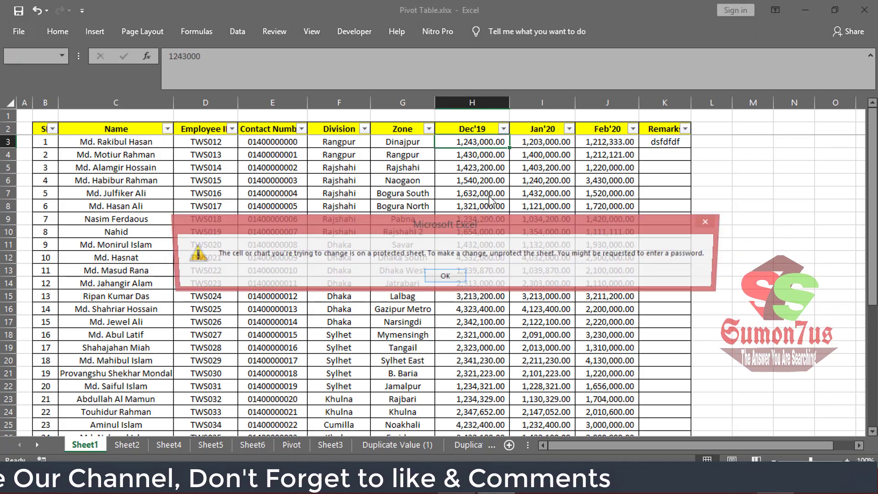
pyautogui.click(445, 276)
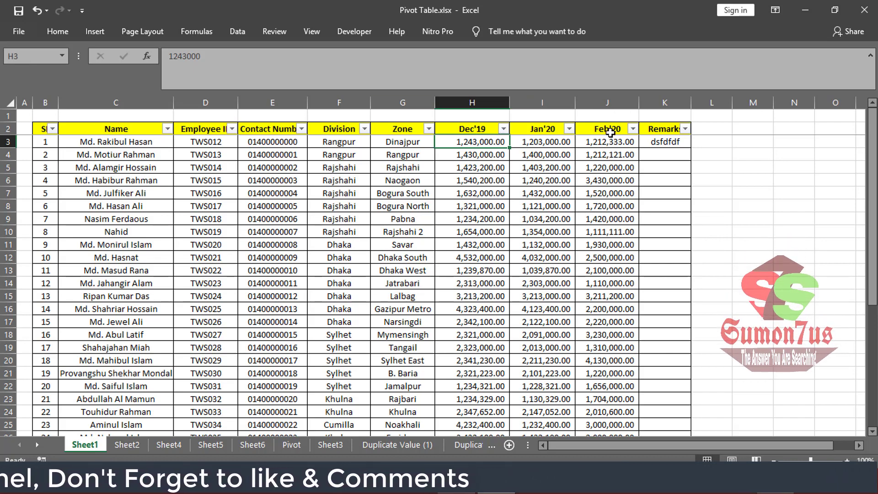
pyautogui.moveTo(616, 103); pyautogui.dragTo(666, 145)
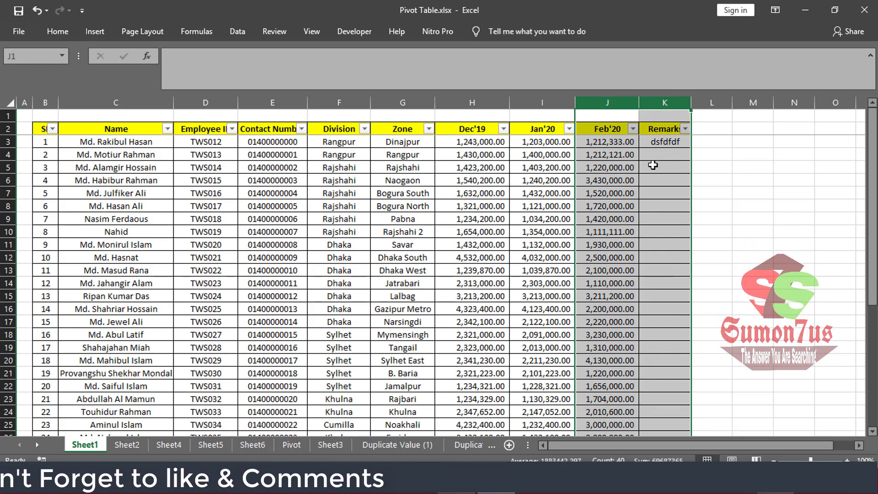
pyautogui.moveTo(605, 147); pyautogui.dragTo(627, 323)
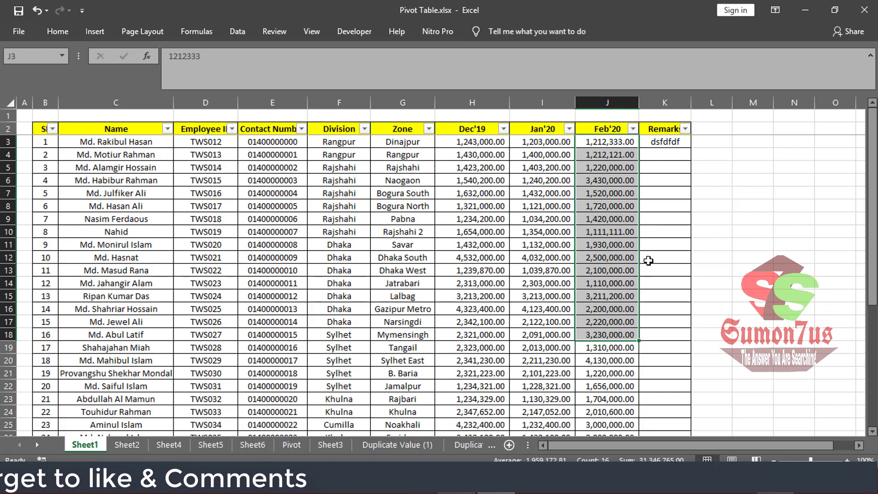
pyautogui.moveTo(610, 192); pyautogui.dragTo(608, 373)
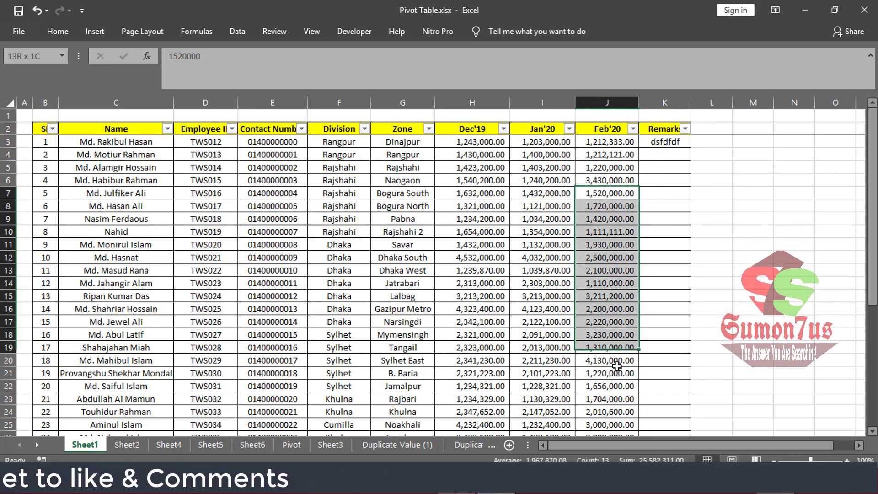
pyautogui.click(611, 156)
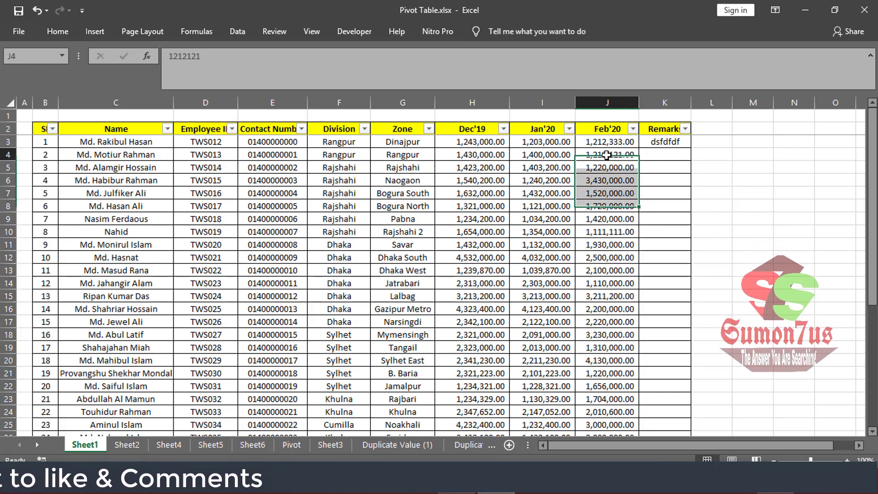
pyautogui.click(606, 189)
pyautogui.scroll(-2, 605, 235)
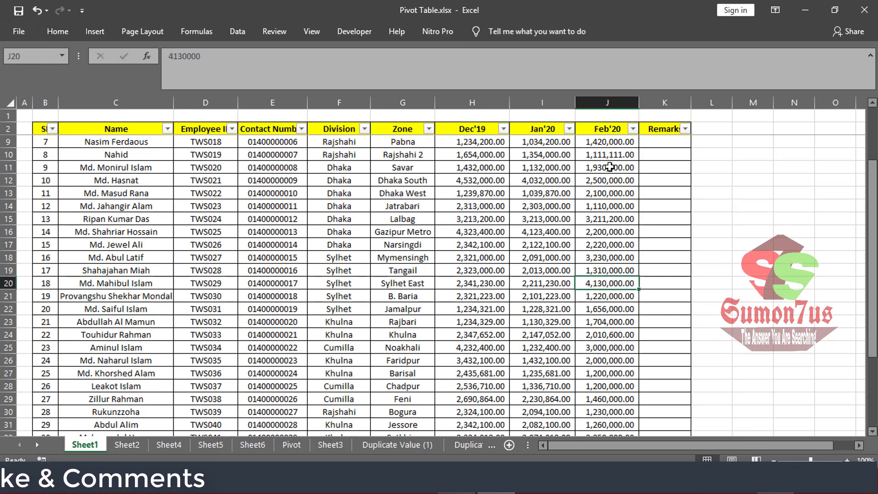
pyautogui.moveTo(603, 141); pyautogui.dragTo(610, 399)
pyautogui.click(676, 260)
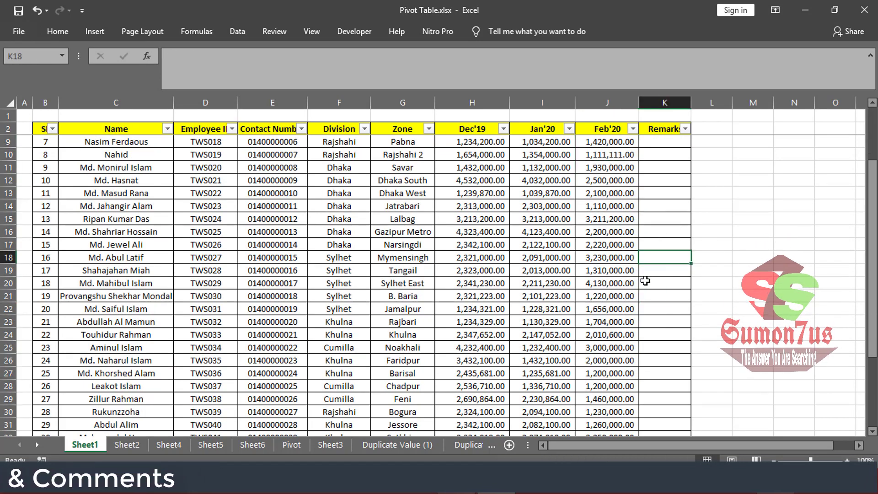
pyautogui.scroll(2, 228, 128)
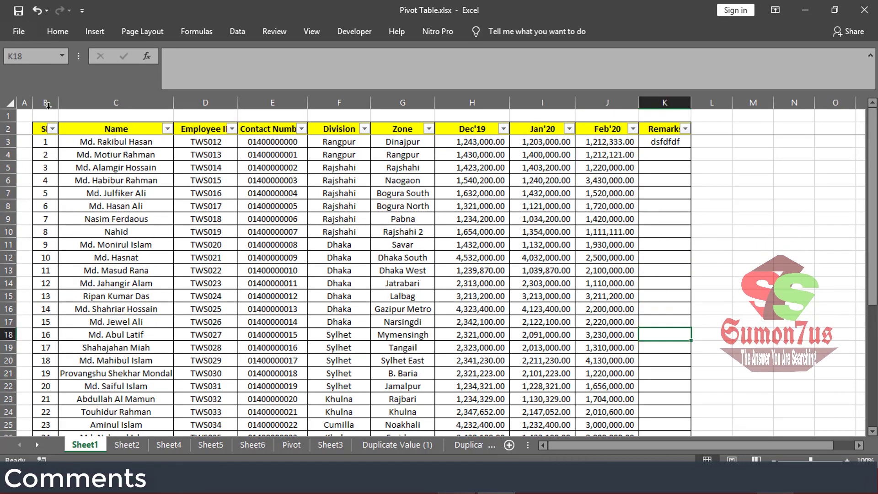
pyautogui.moveTo(45, 102); pyautogui.dragTo(542, 103)
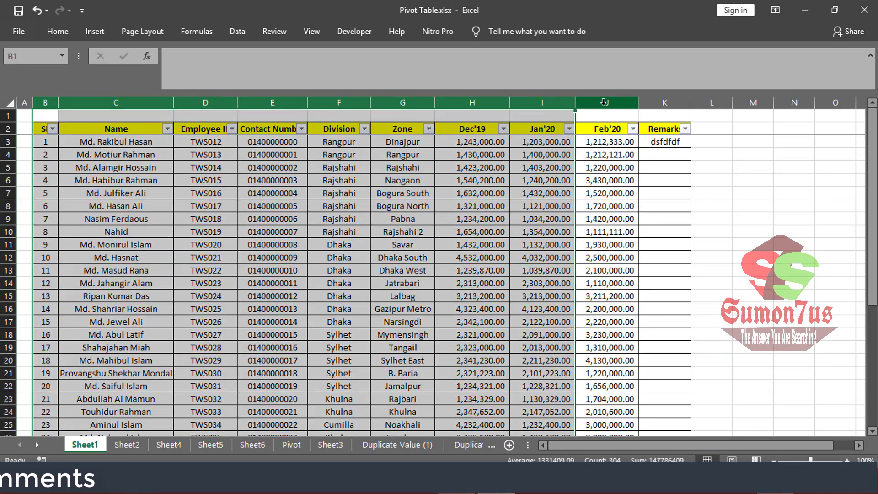
pyautogui.moveTo(585, 99); pyautogui.dragTo(664, 103)
pyautogui.click(640, 272)
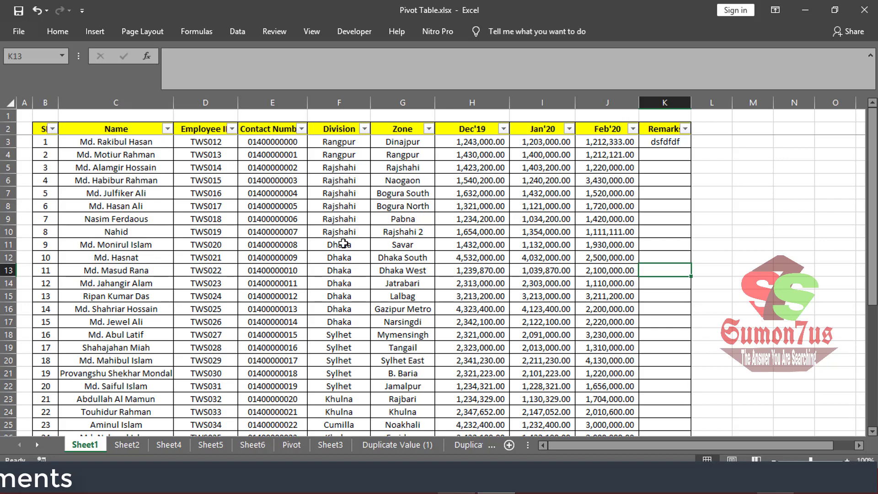
# Unprotect the sheet from the Review tab by entering the sheet password.
pyautogui.click(545, 153)
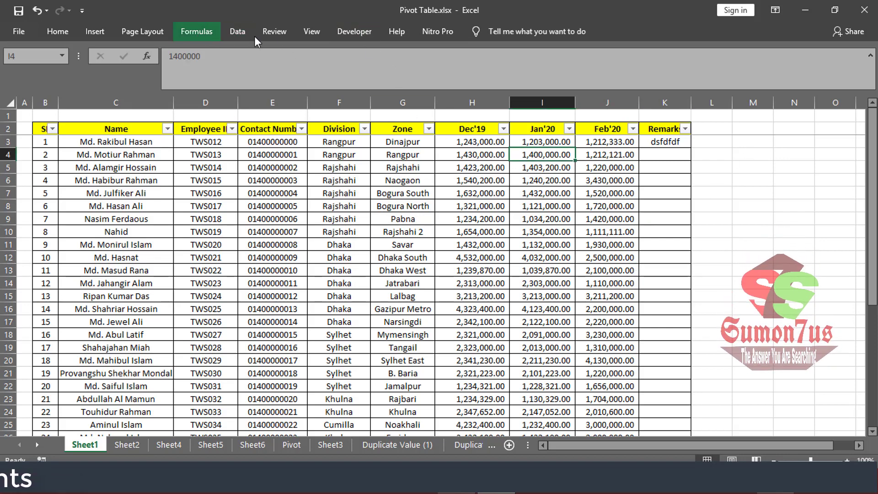
pyautogui.click(267, 28)
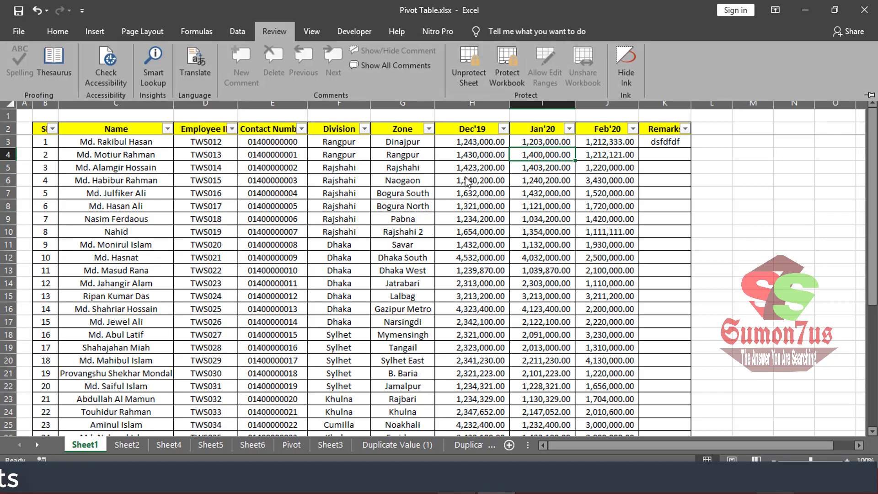
pyautogui.click(473, 61)
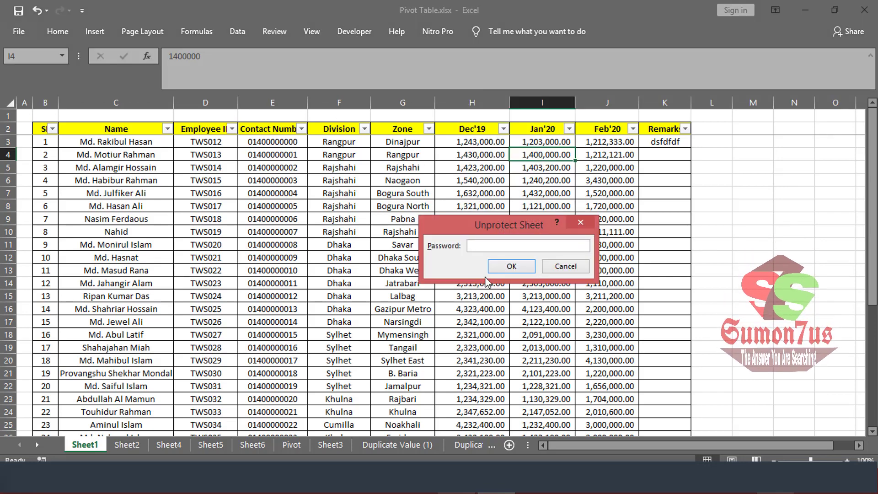
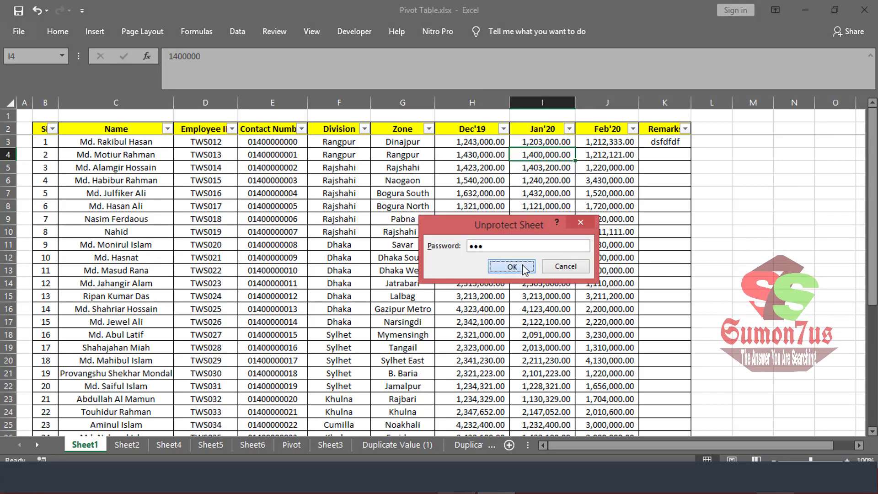
pyautogui.click(512, 267)
# Change the previously locked Jan'20 figure in cell I5 to 140113200.
pyautogui.click(354, 169)
pyautogui.click(541, 170)
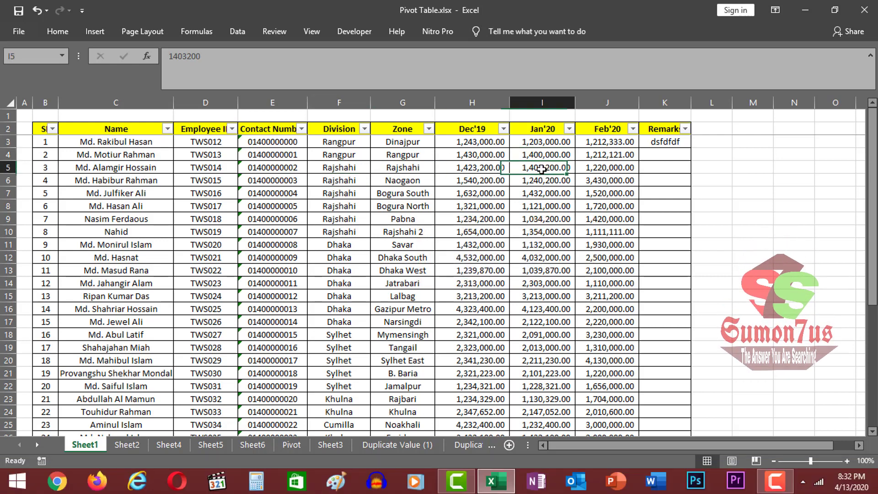
pyautogui.doubleClick(541, 169)
pyautogui.press('Return')
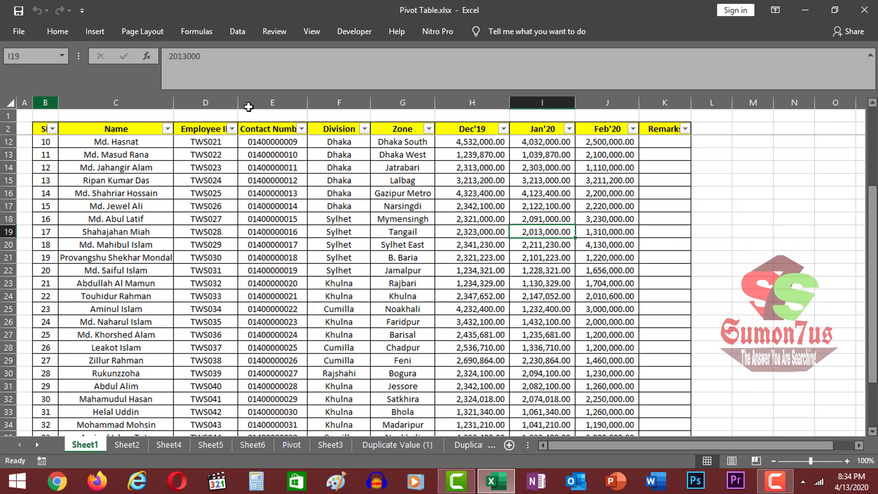
pyautogui.moveTo(45, 102)
pyautogui.mouseDown()
pyautogui.moveTo(619, 107)
pyautogui.moveTo(572, 104)
pyautogui.mouseUp()
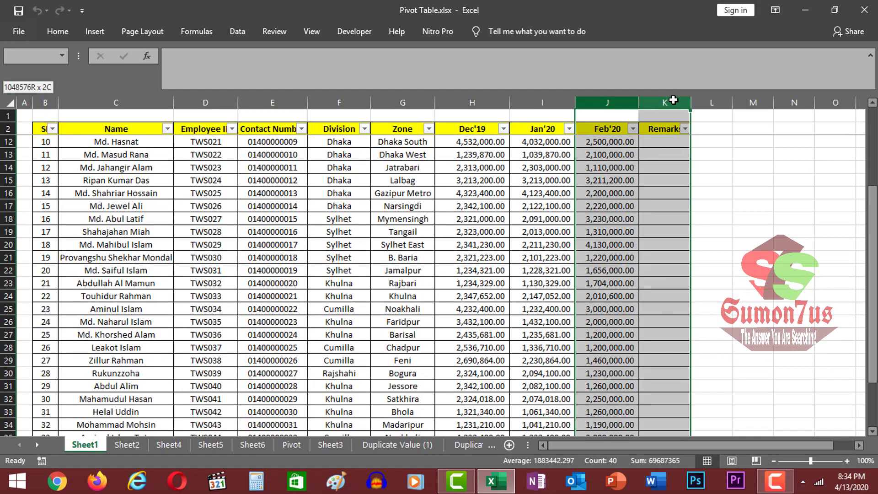
pyautogui.moveTo(604, 98); pyautogui.dragTo(665, 102)
pyautogui.click(664, 206)
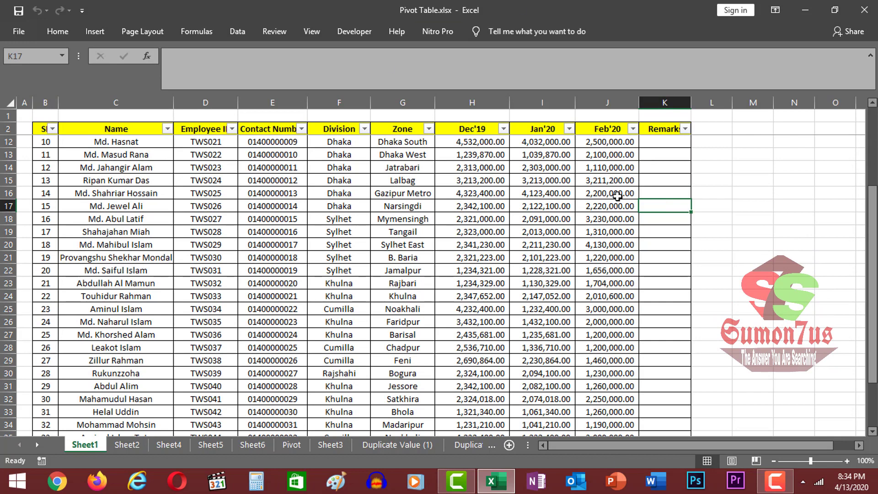
pyautogui.click(274, 31)
pyautogui.click(475, 67)
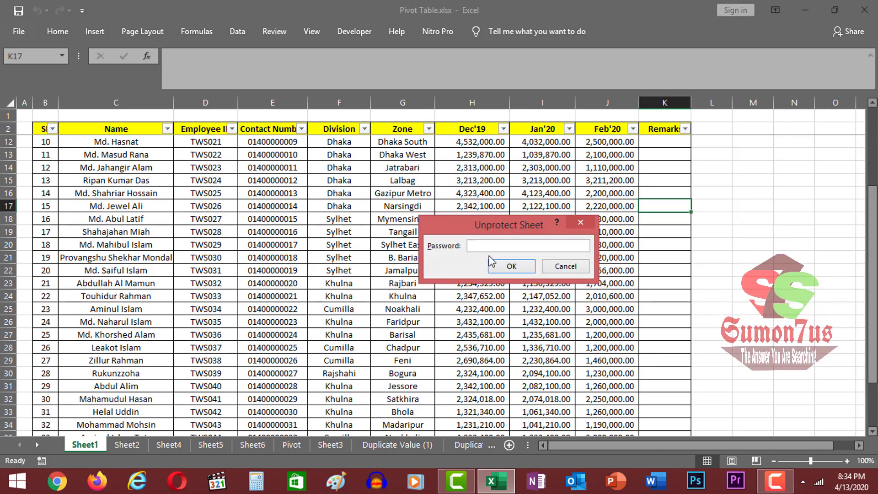
pyautogui.click(574, 267)
pyautogui.click(727, 179)
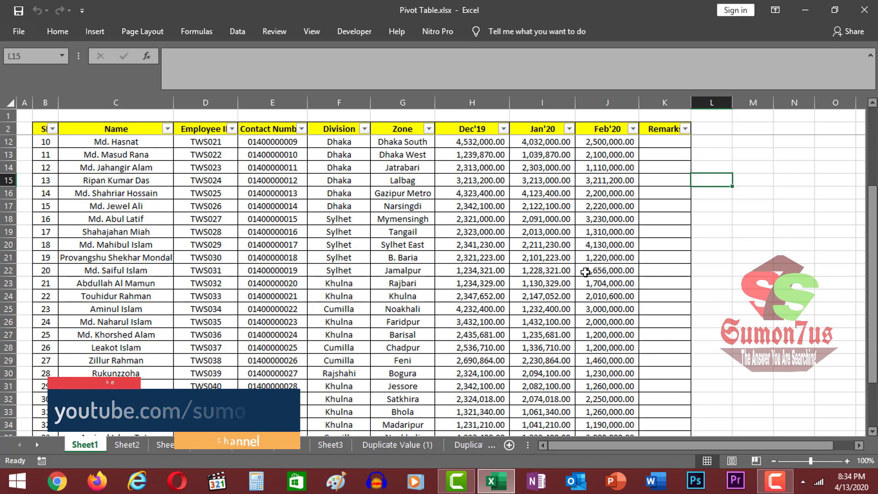
pyautogui.scroll(3, 529, 244)
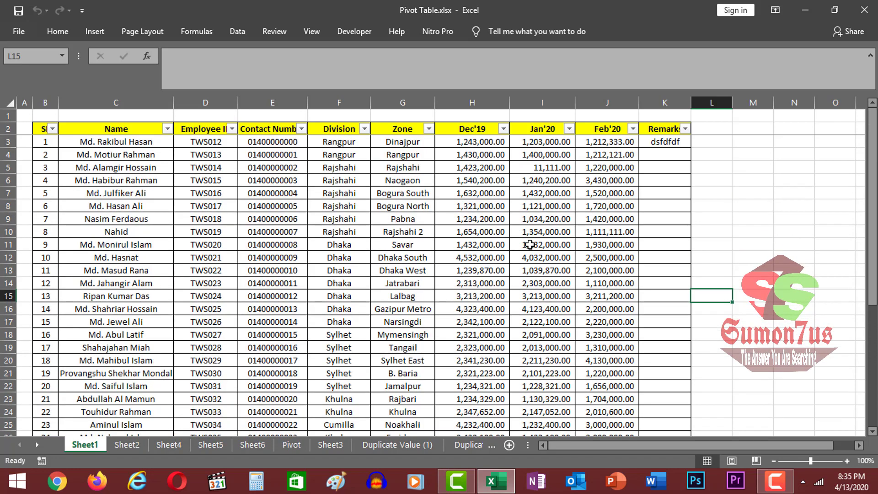